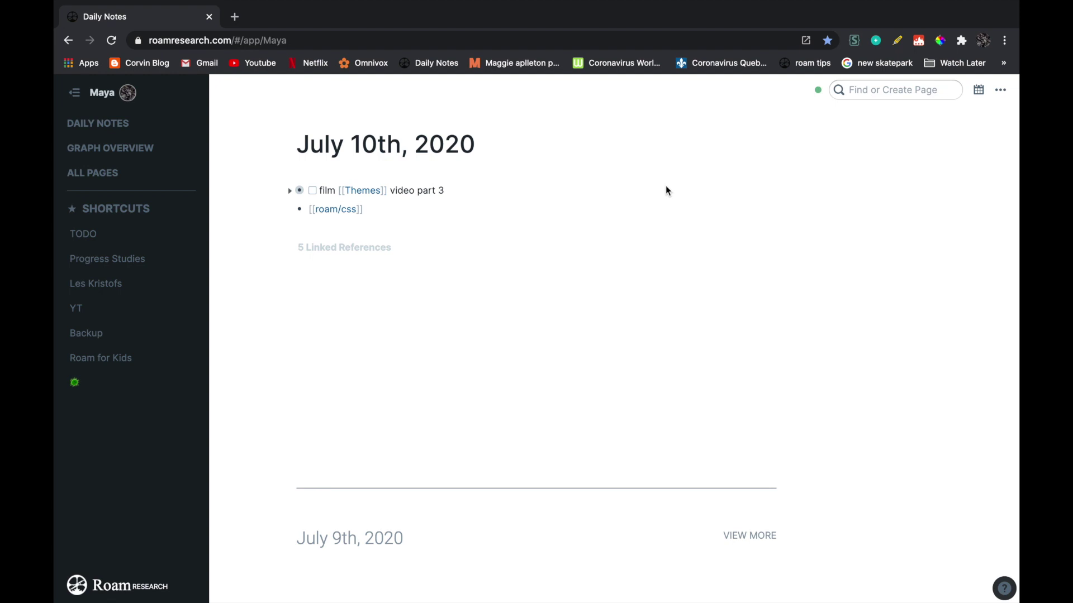
Open the Roam Help Database and go to its Roamcult Themes page
{"action": "left_click", "coordinate": [1003, 588]}
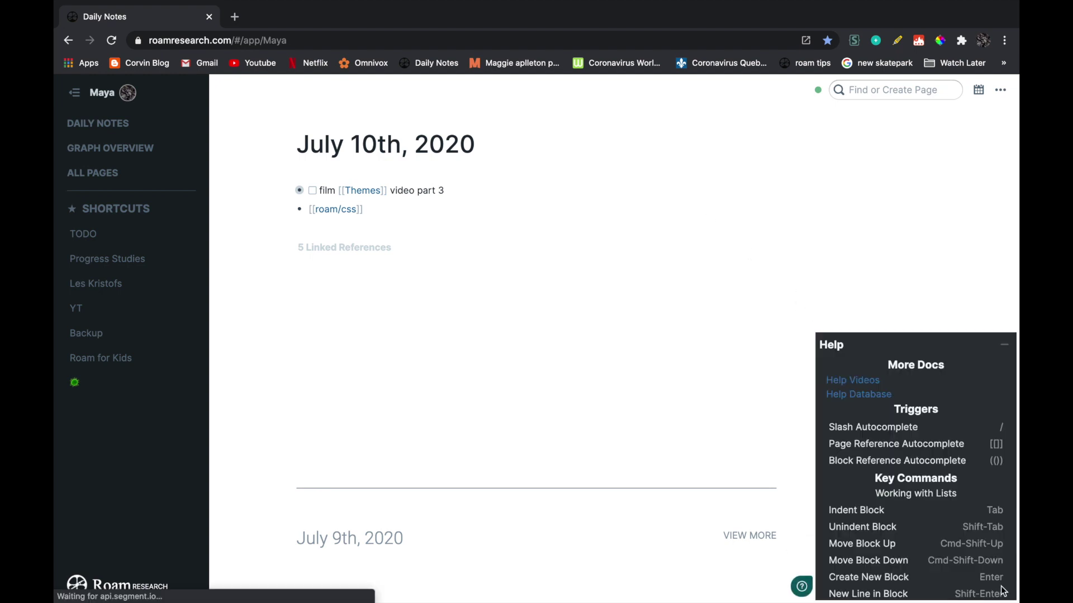
{"action": "left_click", "coordinate": [857, 394]}
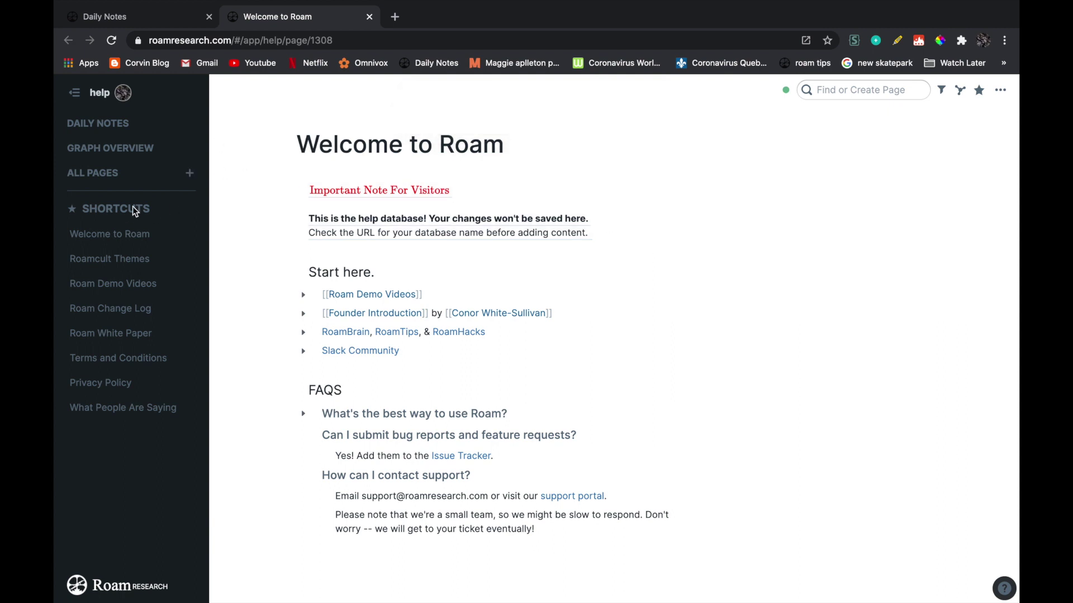
{"action": "left_click", "coordinate": [134, 262]}
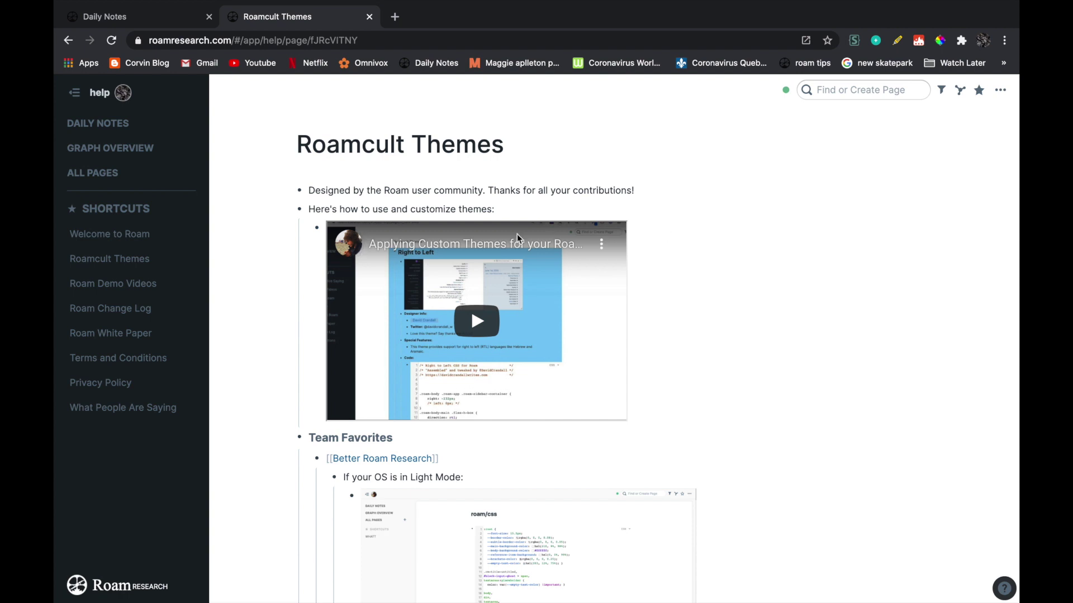
Collapse the how-to block and the Better Roam Research, Leyendecker and Zenith entries, then browse the themes
{"action": "left_click", "coordinate": [289, 209]}
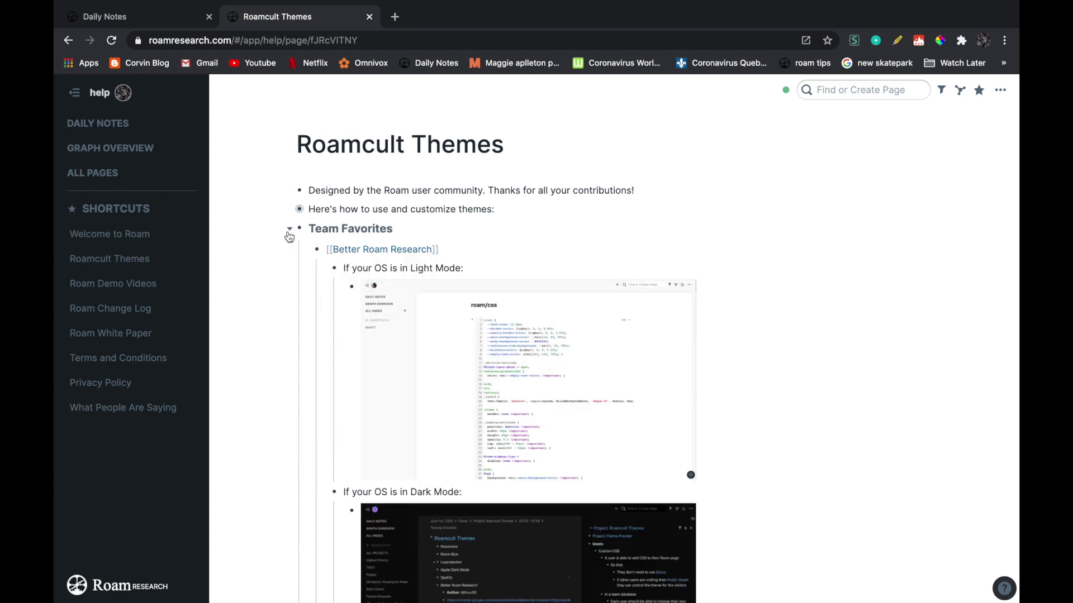
{"action": "left_click", "coordinate": [306, 249]}
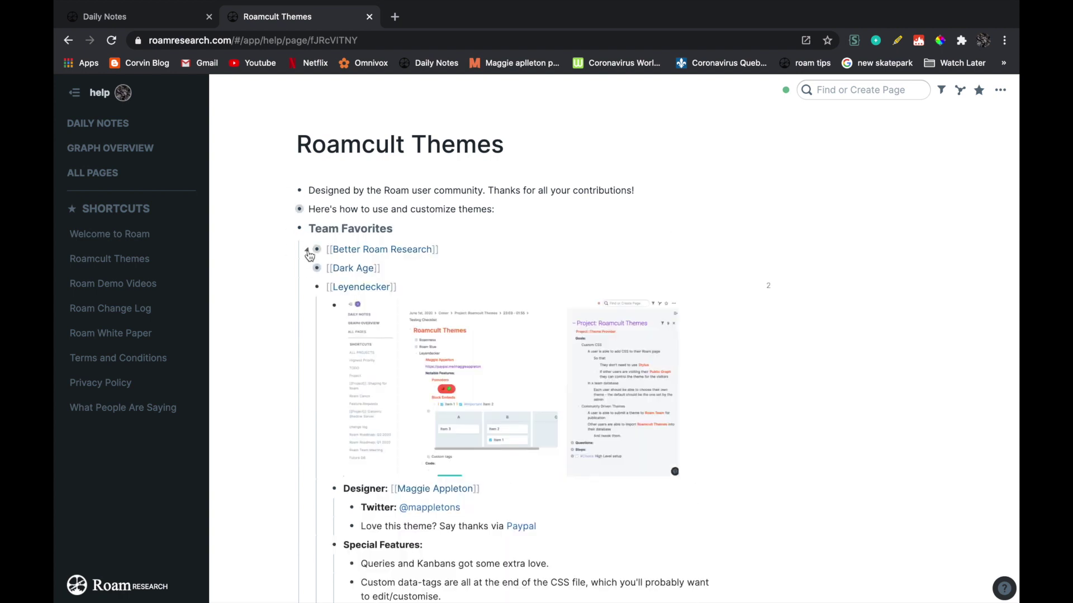
{"action": "left_click", "coordinate": [307, 287]}
{"action": "left_click", "coordinate": [308, 306]}
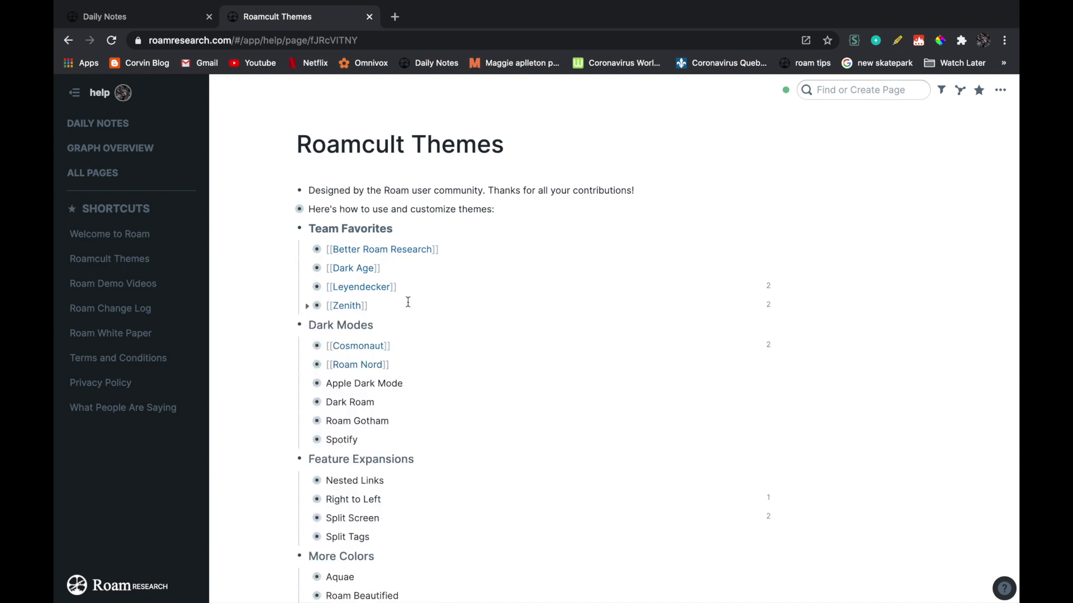
{"action": "scroll", "coordinate": [417, 315], "scroll_direction": "down", "scroll_amount": 2}
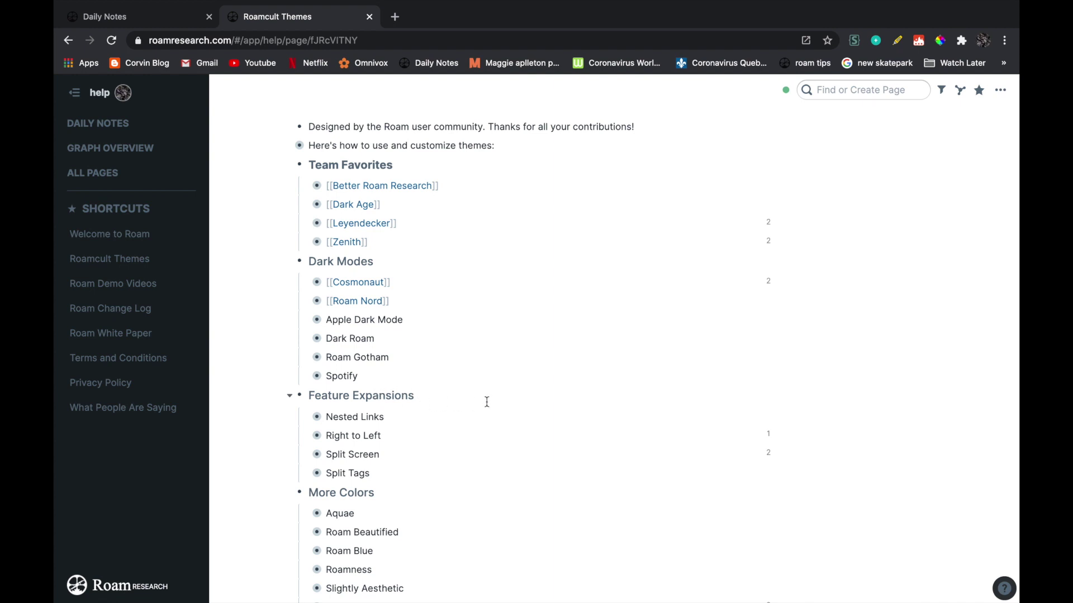
{"action": "scroll", "coordinate": [486, 401], "scroll_direction": "down", "scroll_amount": 3}
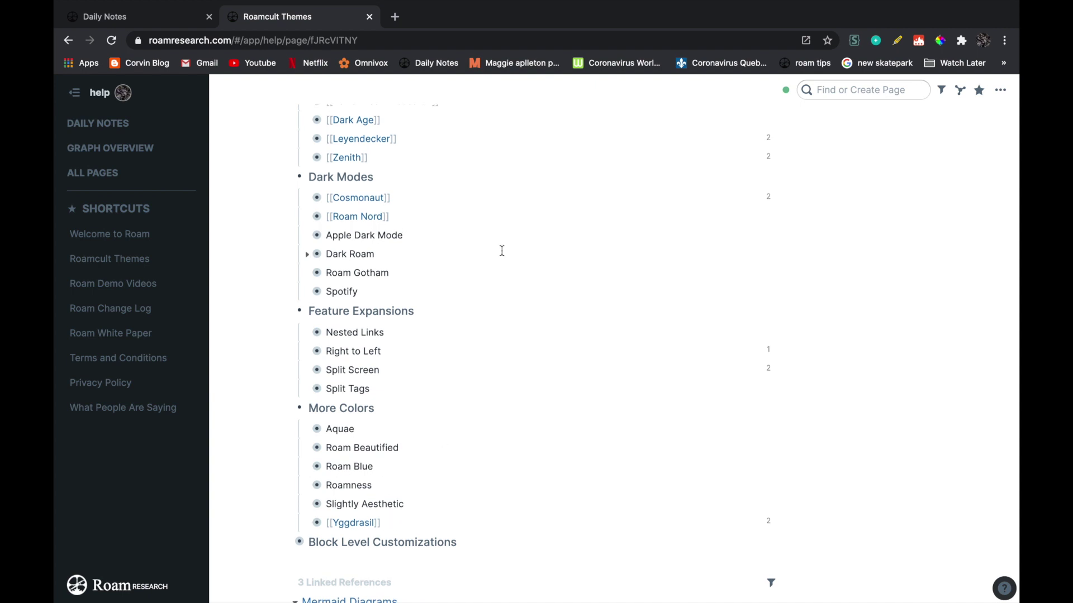
{"action": "scroll", "coordinate": [501, 249], "scroll_direction": "up", "scroll_amount": 5}
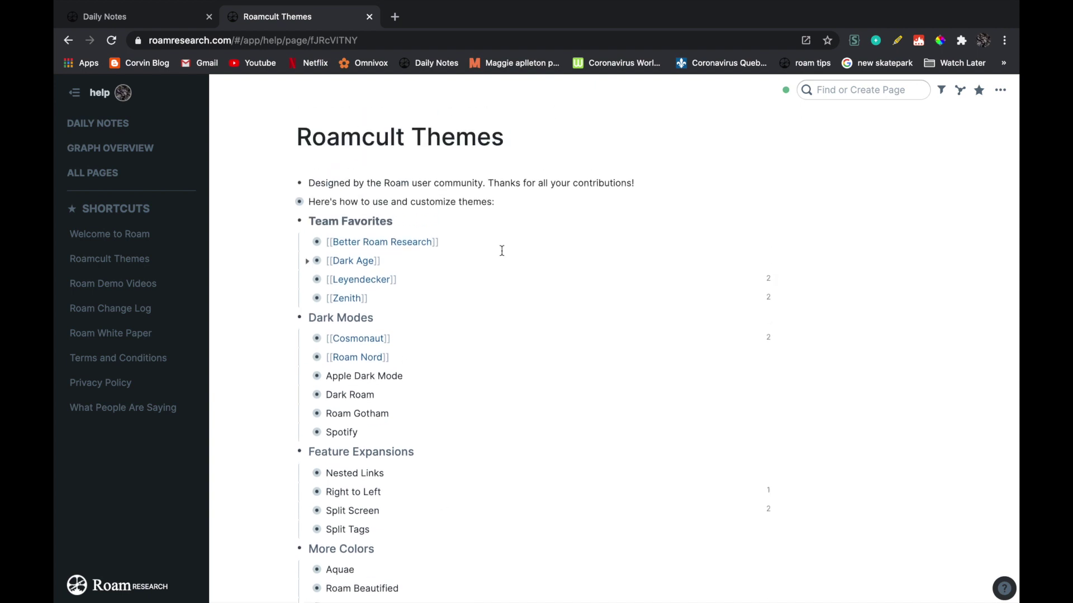
Copy the Better Roam Research block and open the empty roam/css page from Daily Notes
{"action": "left_click_drag", "start_coordinate": [481, 240], "coordinate": [482, 248]}
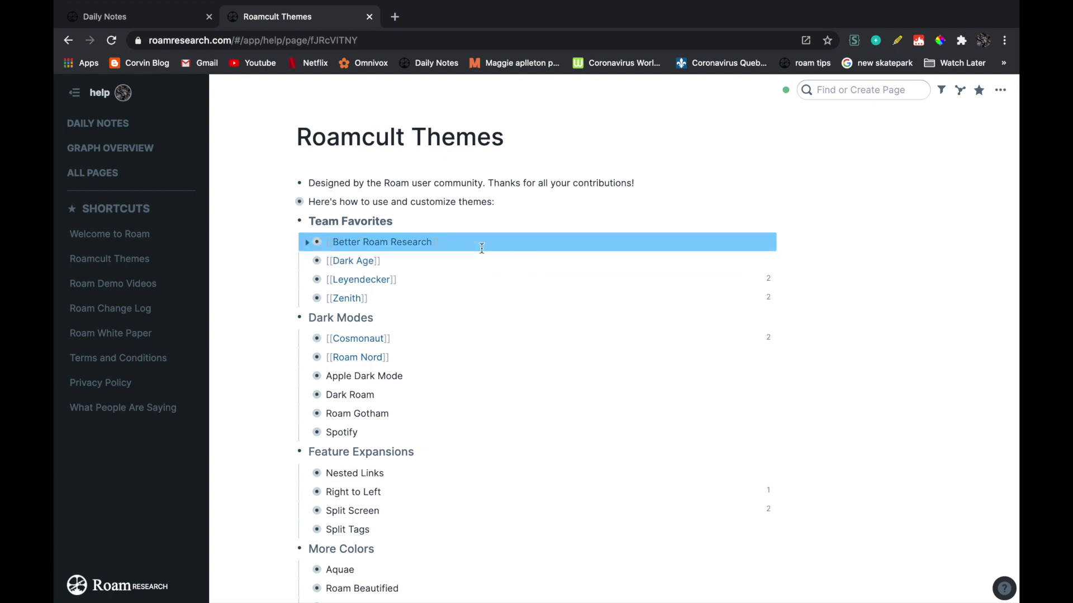
{"action": "left_click", "coordinate": [114, 17]}
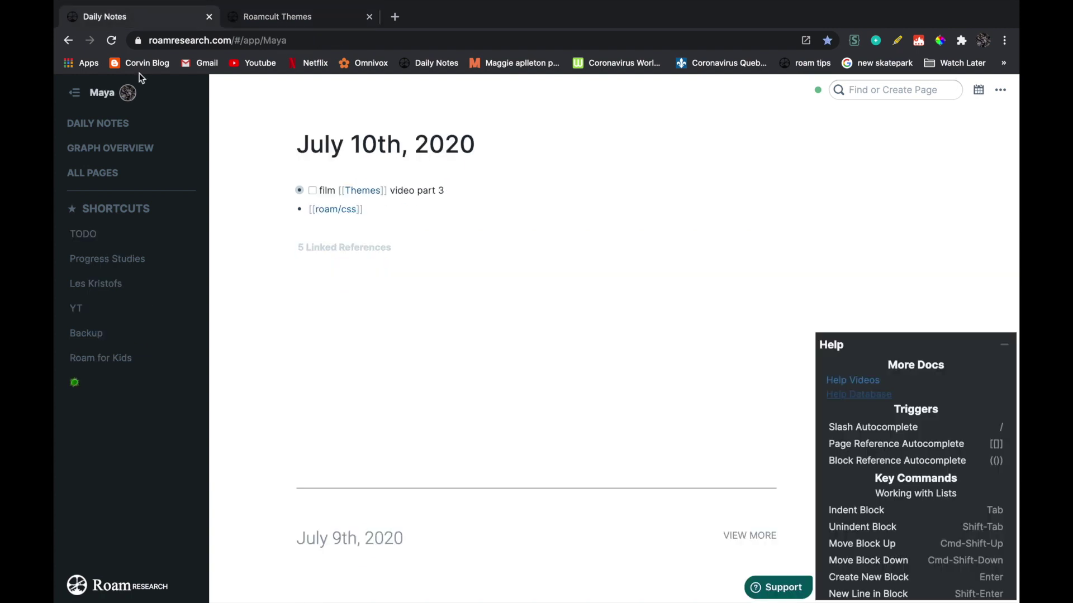
{"action": "left_click", "coordinate": [336, 211]}
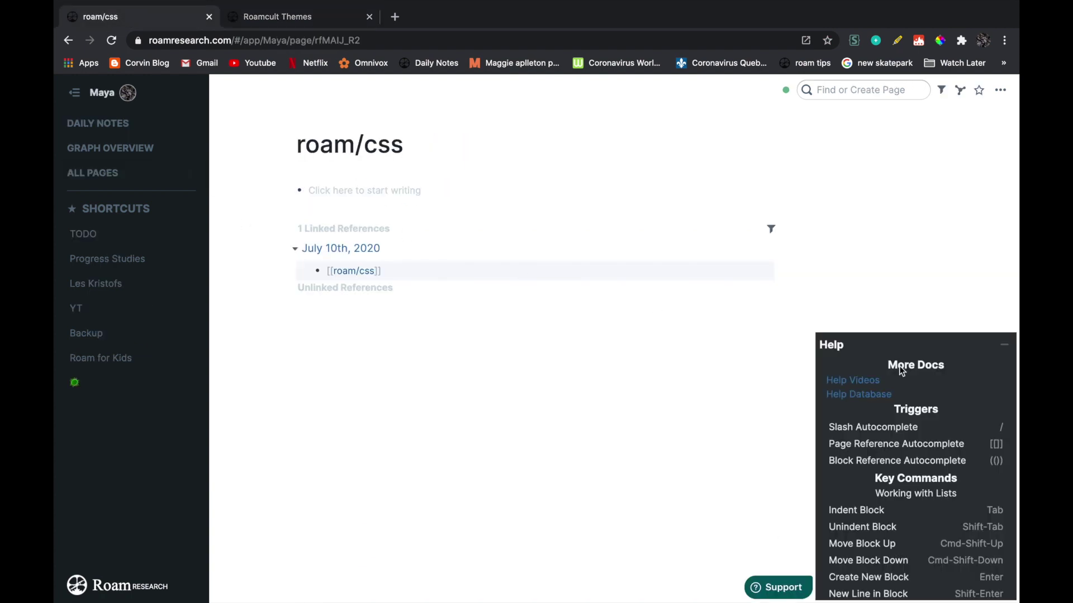
{"action": "left_click", "coordinate": [1003, 345]}
{"action": "left_click", "coordinate": [401, 191]}
Write '[[roam help db]] #Themes' as the first roam/css block
{"action": "type", "text": "[["}
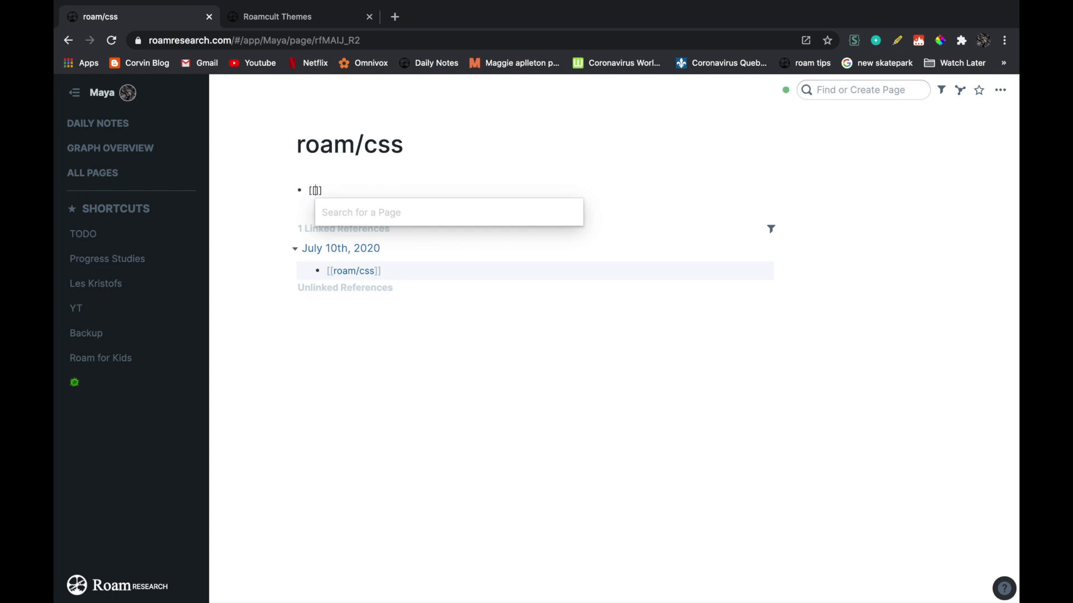
{"action": "type", "text": "roa"}
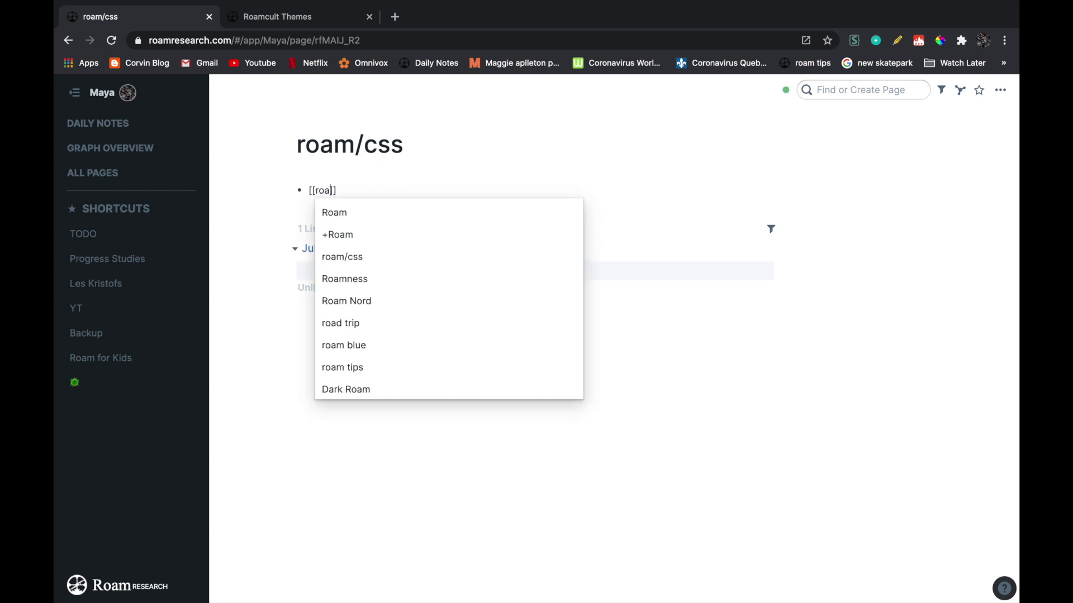
{"action": "type", "text": "m he"}
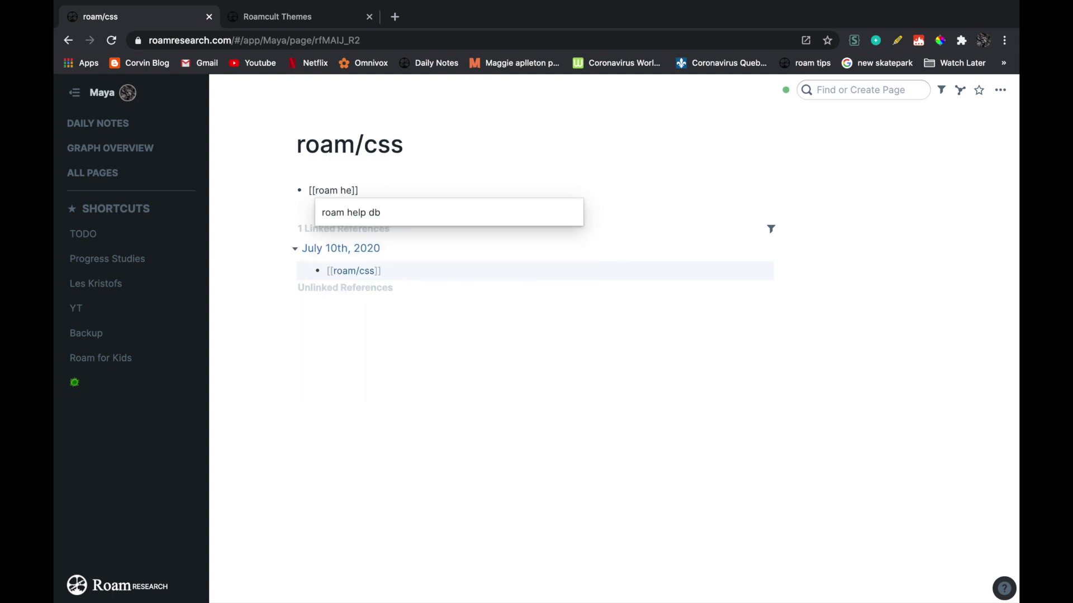
{"action": "key", "text": "Return"}
{"action": "type", "text": "them"}
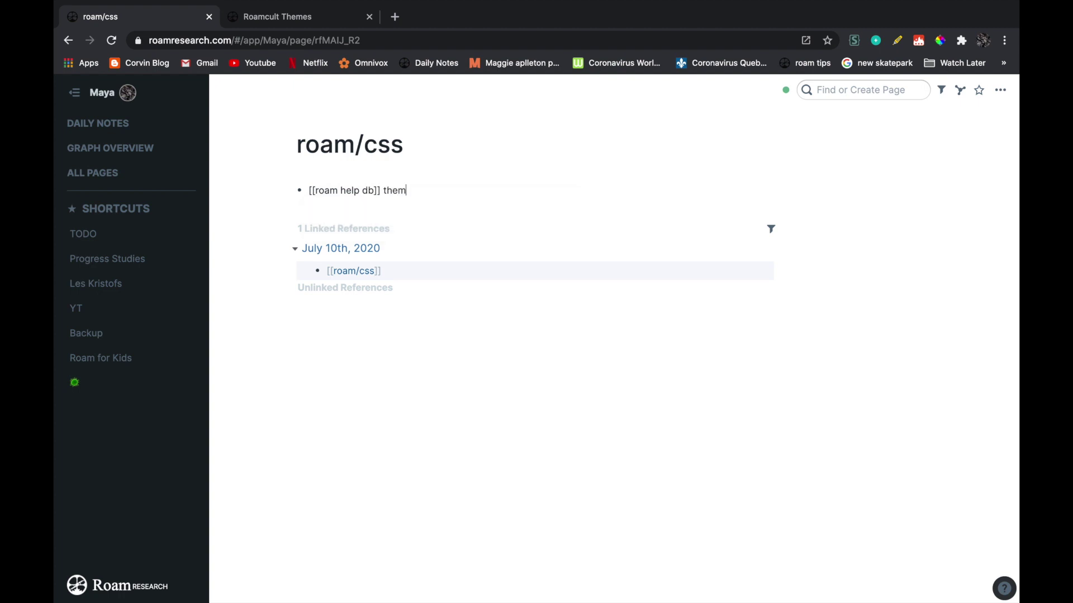
{"action": "key", "text": "BackSpace"}
{"action": "key", "text": "BackSpace"}
{"action": "key", "text": "BackSpace"}
{"action": "type", "text": "#theme"}
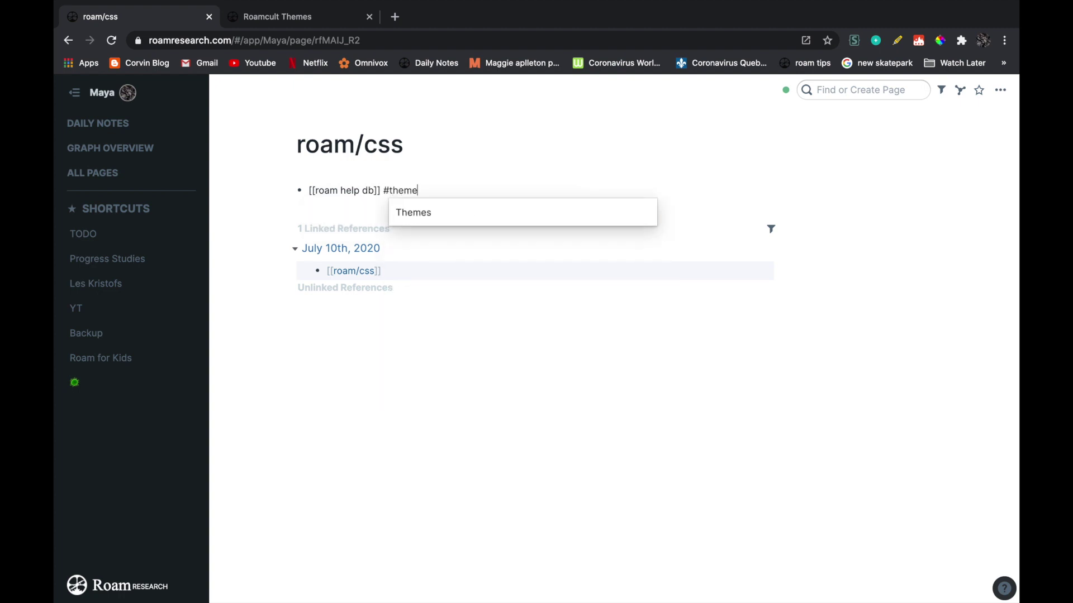
{"action": "key", "text": "Return"}
{"action": "key", "text": "Return"}
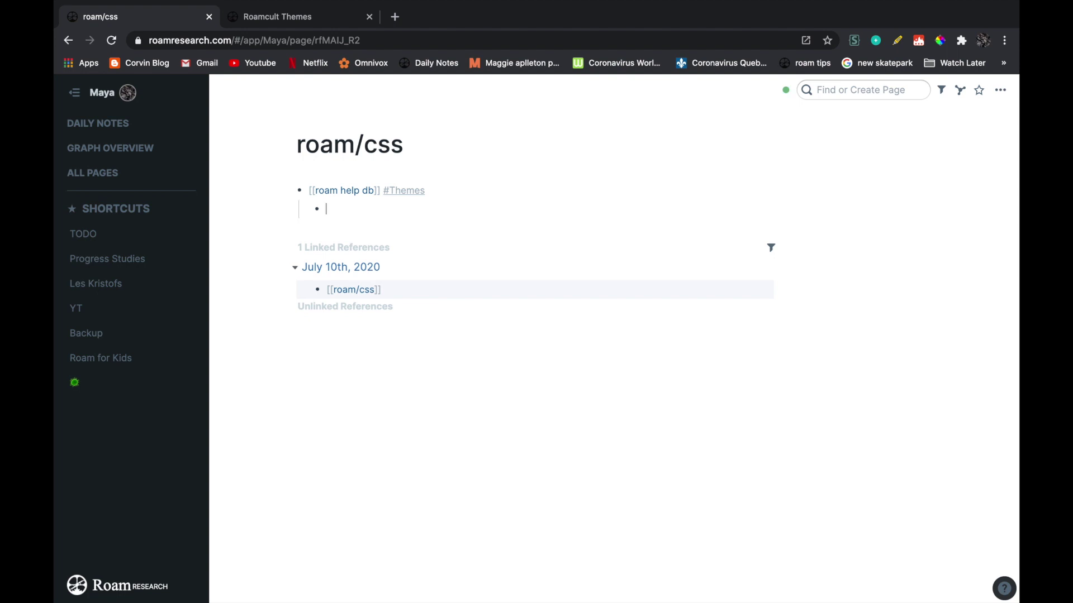
Add a 'code 1' block and paste Better Roam Research nested beneath it
{"action": "type", "text": "code 1"}
{"action": "key", "text": "Return"}
{"action": "key", "text": "Tab"}
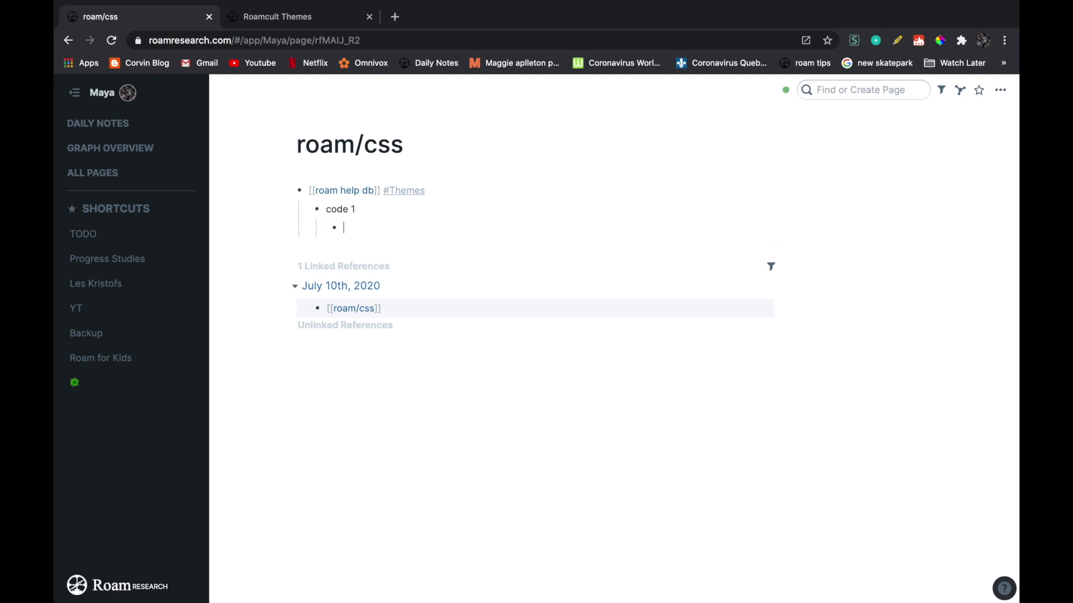
{"action": "type", "text": "[[Better Roam Research]]"}
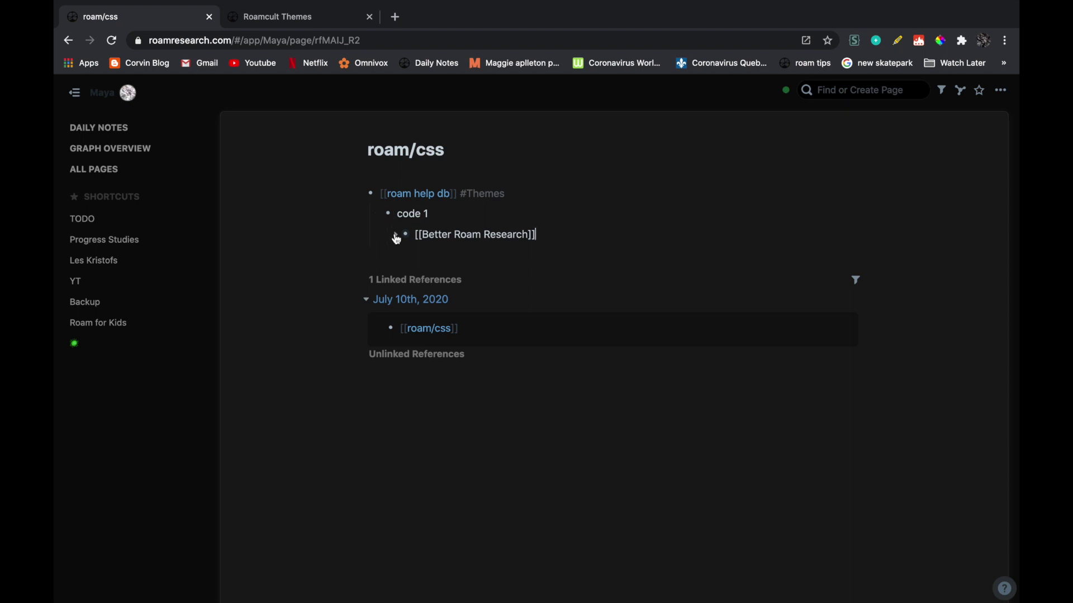
Expand the pasted Better Roam Research block to review it, then fold it closed under code 1
{"action": "left_click", "coordinate": [397, 235]}
{"action": "scroll", "coordinate": [660, 282], "scroll_direction": "down", "scroll_amount": 1}
{"action": "scroll", "coordinate": [660, 283], "scroll_direction": "down", "scroll_amount": 3}
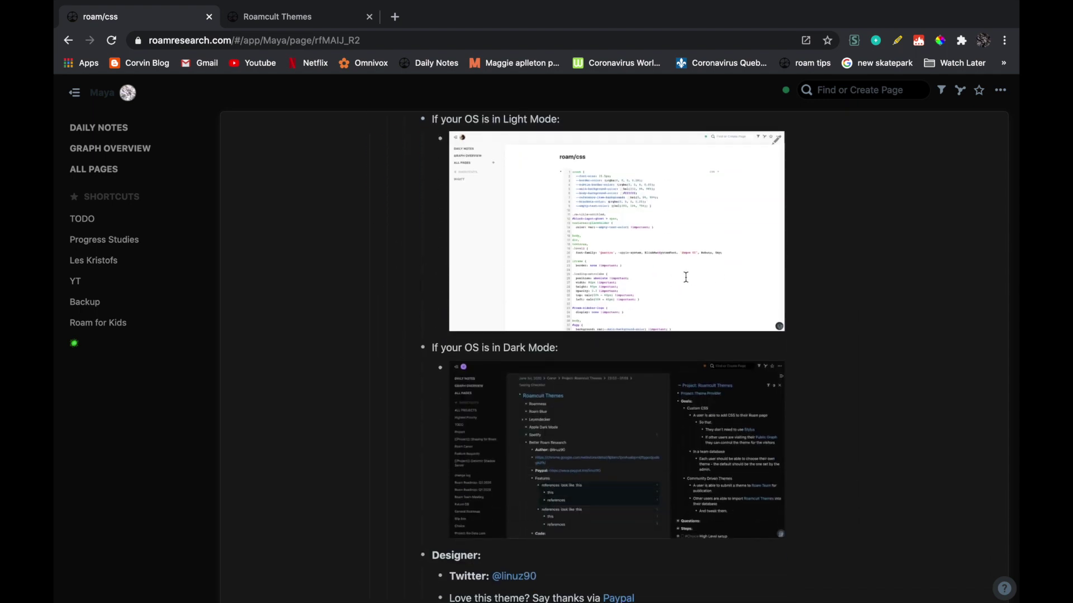
{"action": "scroll", "coordinate": [813, 281], "scroll_direction": "up", "scroll_amount": 1}
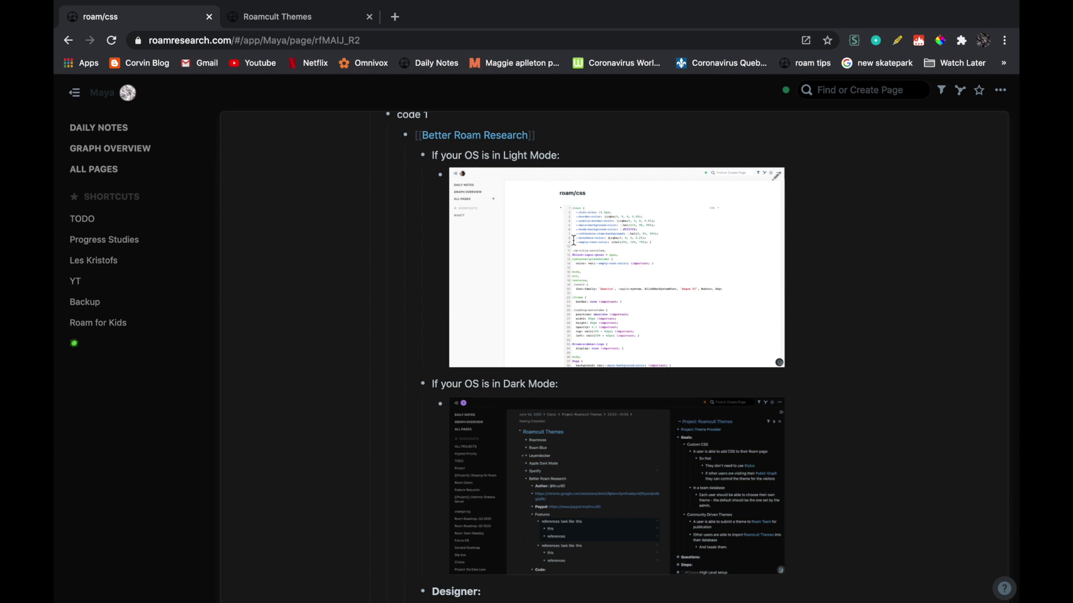
{"action": "scroll", "coordinate": [570, 237], "scroll_direction": "down", "scroll_amount": 3}
{"action": "scroll", "coordinate": [573, 241], "scroll_direction": "up", "scroll_amount": 1}
{"action": "scroll", "coordinate": [573, 240], "scroll_direction": "down", "scroll_amount": 1}
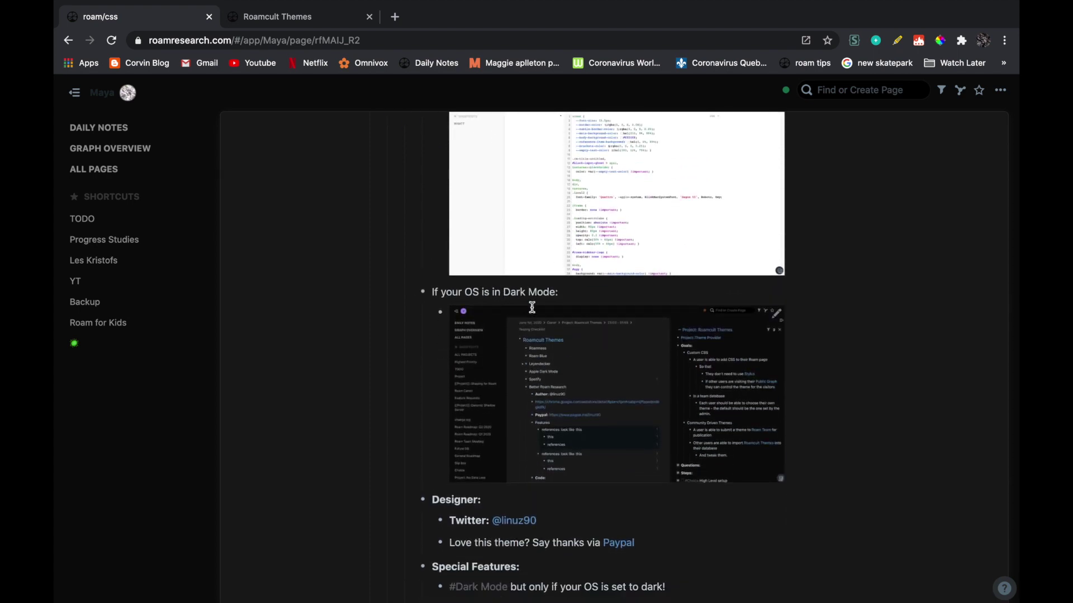
{"action": "scroll", "coordinate": [550, 323], "scroll_direction": "down", "scroll_amount": 3}
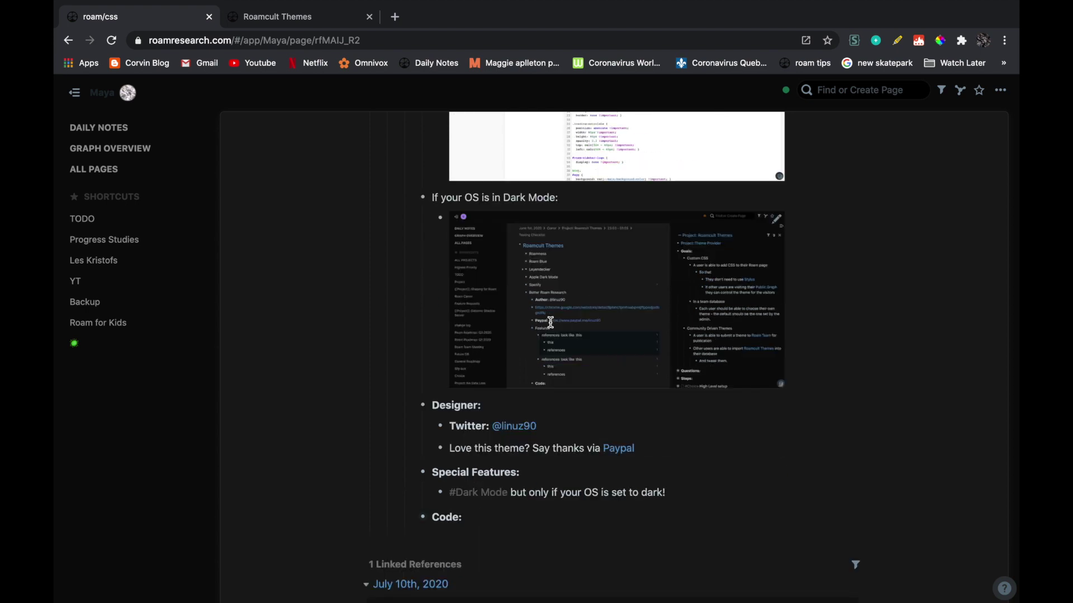
{"action": "scroll", "coordinate": [550, 322], "scroll_direction": "up", "scroll_amount": 6}
{"action": "scroll", "coordinate": [551, 322], "scroll_direction": "up", "scroll_amount": 2}
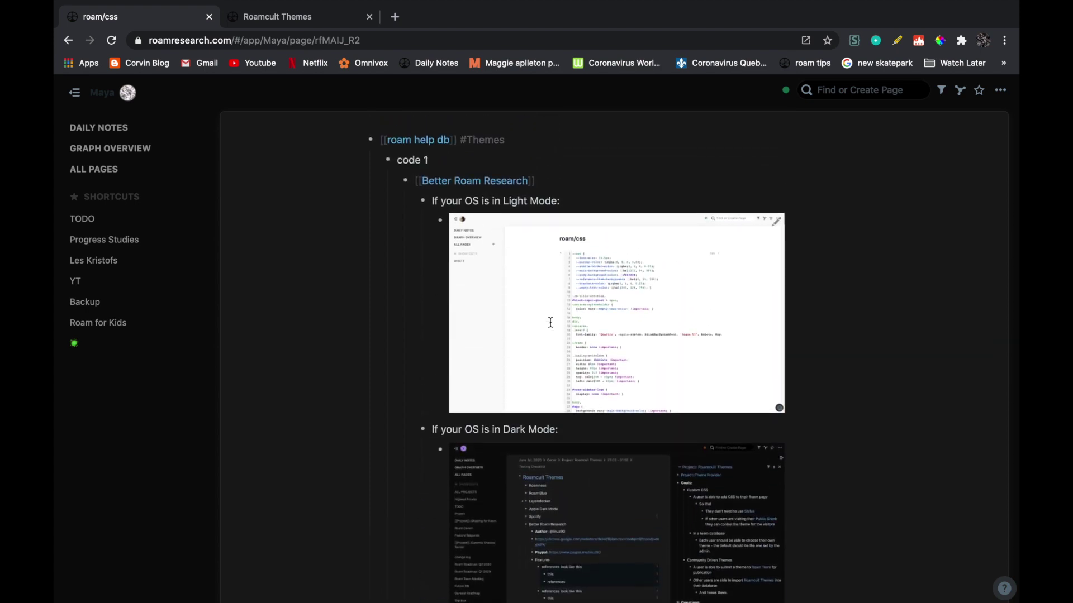
{"action": "scroll", "coordinate": [548, 318], "scroll_direction": "down", "scroll_amount": 8}
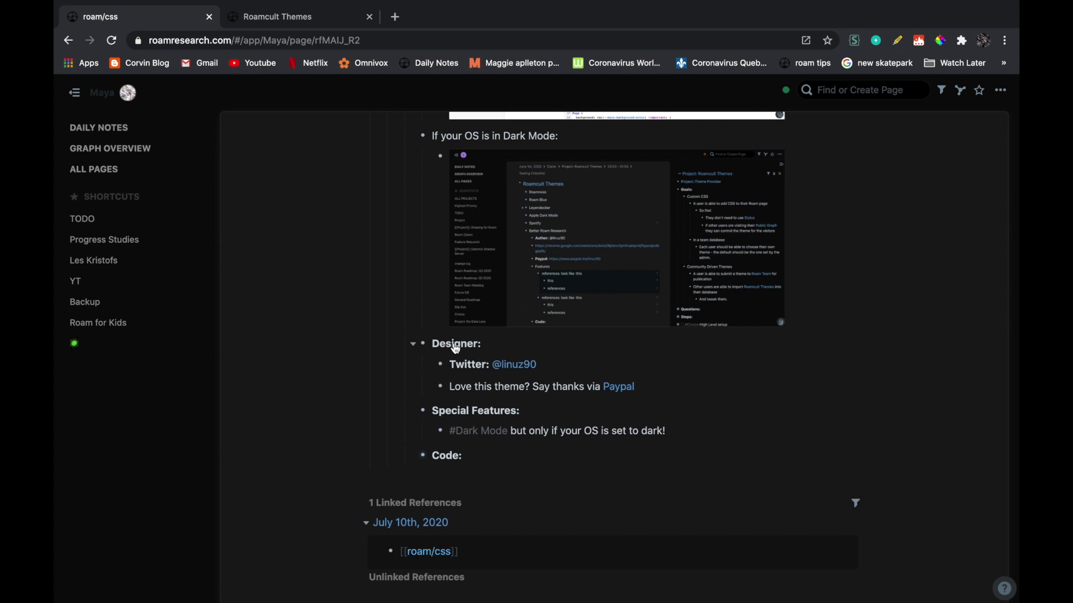
{"action": "scroll", "coordinate": [456, 349], "scroll_direction": "down", "scroll_amount": 1}
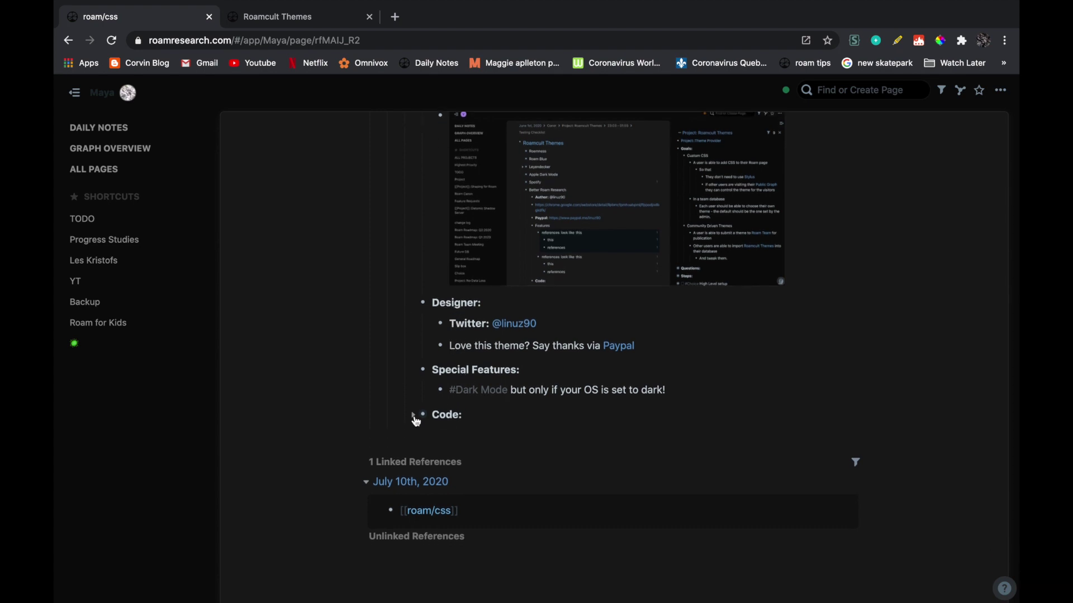
{"action": "scroll", "coordinate": [415, 422], "scroll_direction": "up", "scroll_amount": 1}
{"action": "scroll", "coordinate": [416, 421], "scroll_direction": "up", "scroll_amount": 8}
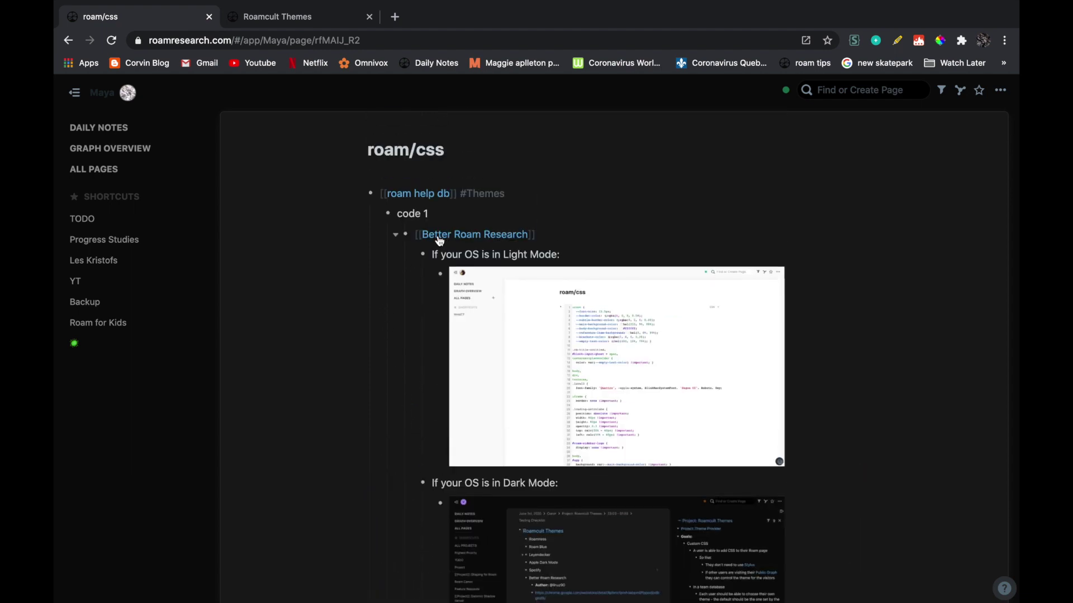
{"action": "left_click", "coordinate": [395, 235]}
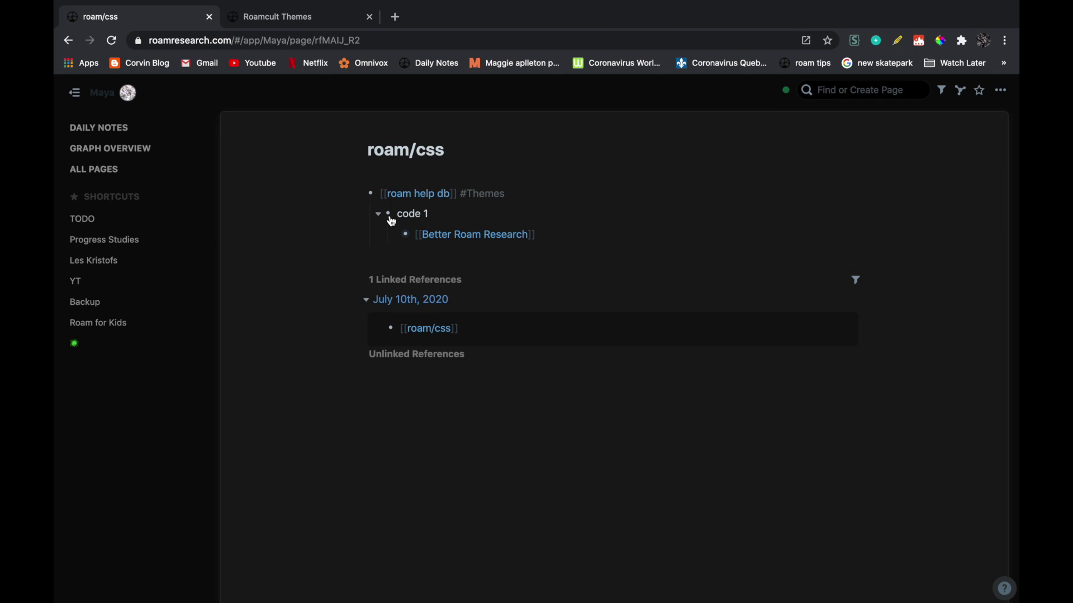
{"action": "right_click", "coordinate": [391, 221]}
Add a block version named 'code 2' with an empty indented child block beneath it
{"action": "left_click", "coordinate": [463, 362]}
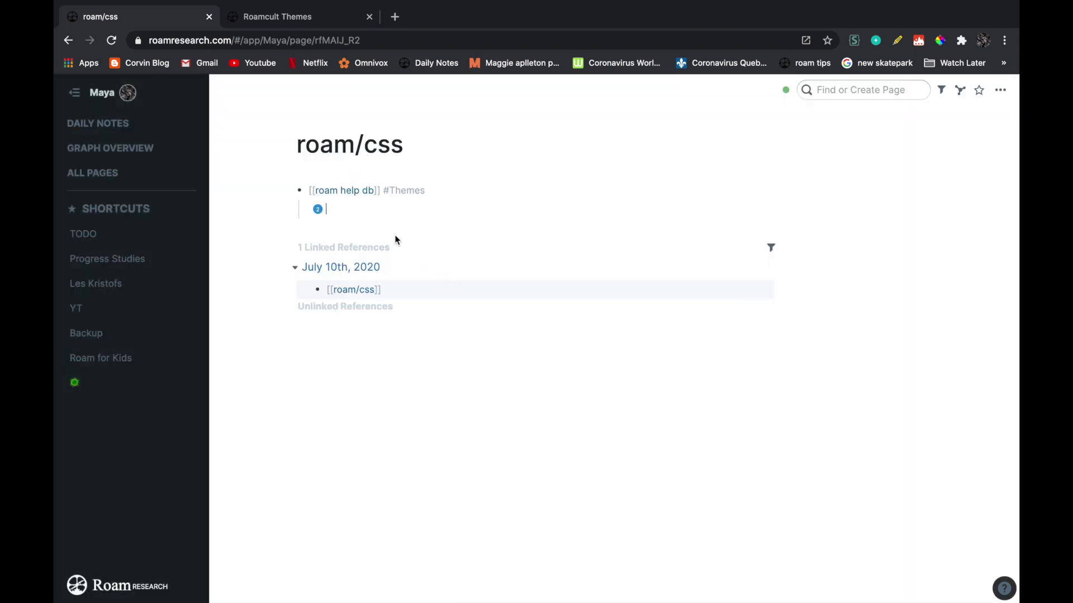
{"action": "type", "text": "code 2"}
{"action": "key", "text": "Return"}
{"action": "key", "text": "Tab"}
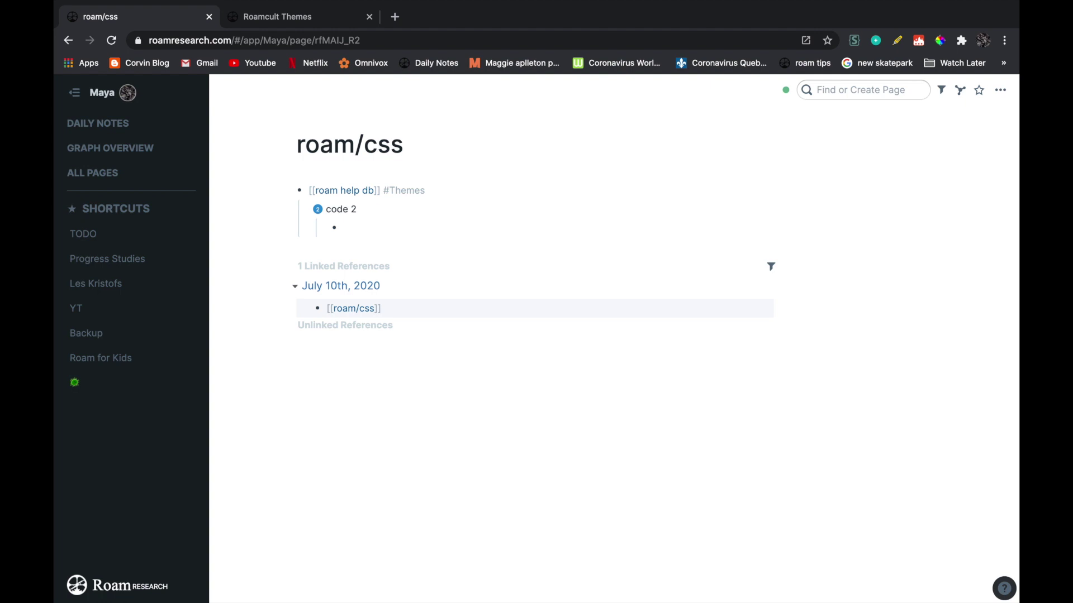
{"action": "left_click", "coordinate": [295, 27]}
{"action": "scroll", "coordinate": [436, 285], "scroll_direction": "down", "scroll_amount": 2}
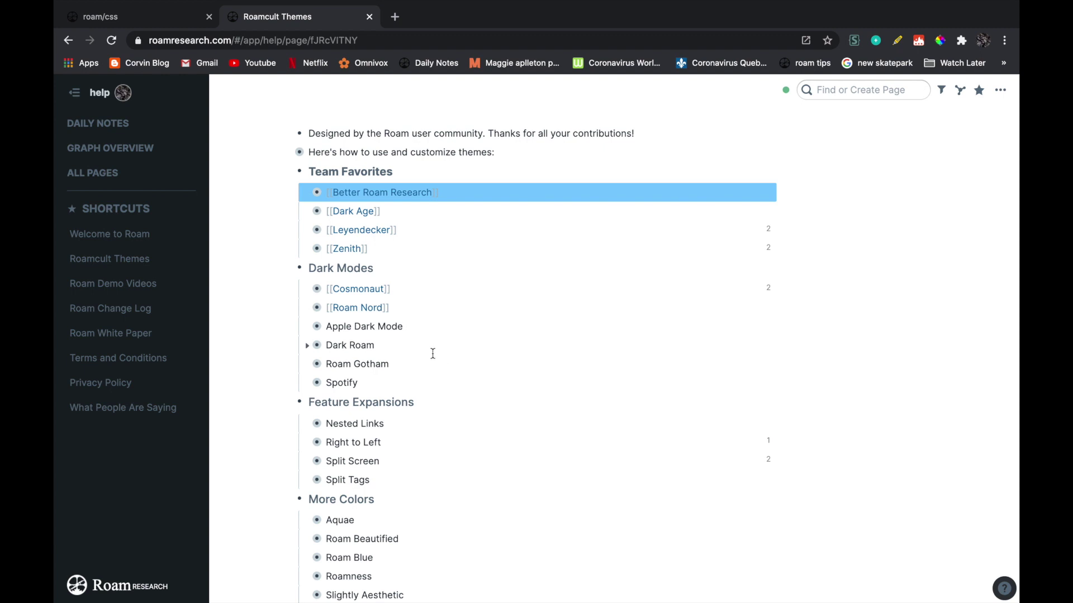
{"action": "mouse_move", "coordinate": [433, 357]}
{"action": "left_mouse_down"}
{"action": "mouse_move", "coordinate": [433, 375]}
{"action": "mouse_move", "coordinate": [431, 364]}
{"action": "left_mouse_up"}
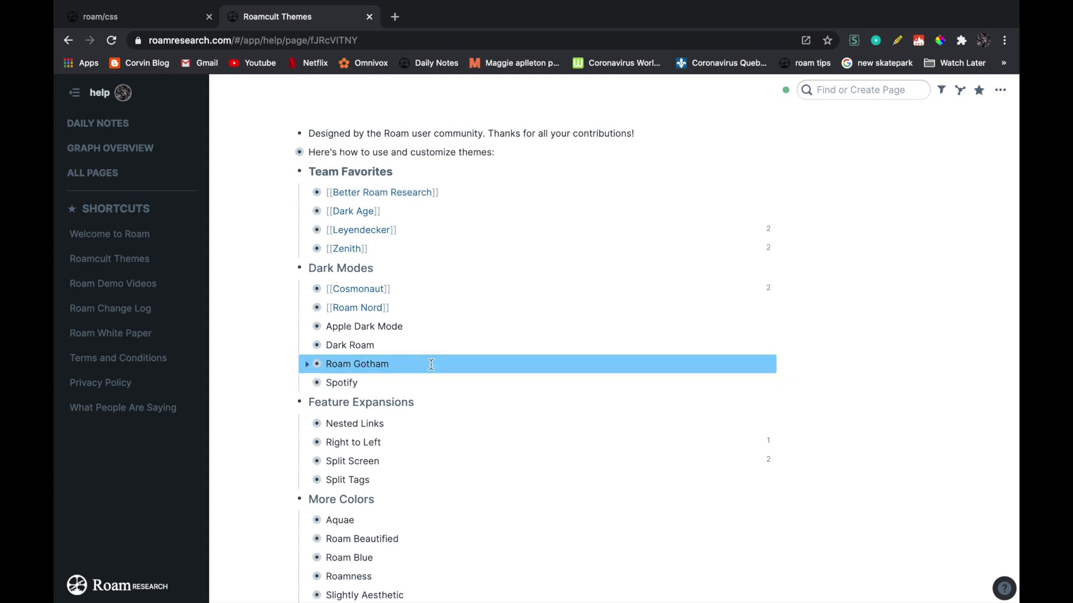
{"action": "key", "text": "ctrl+c"}
Paste the Roam Gotham theme under code 2 on roam/css and expand it to view its details
{"action": "left_click", "coordinate": [137, 17]}
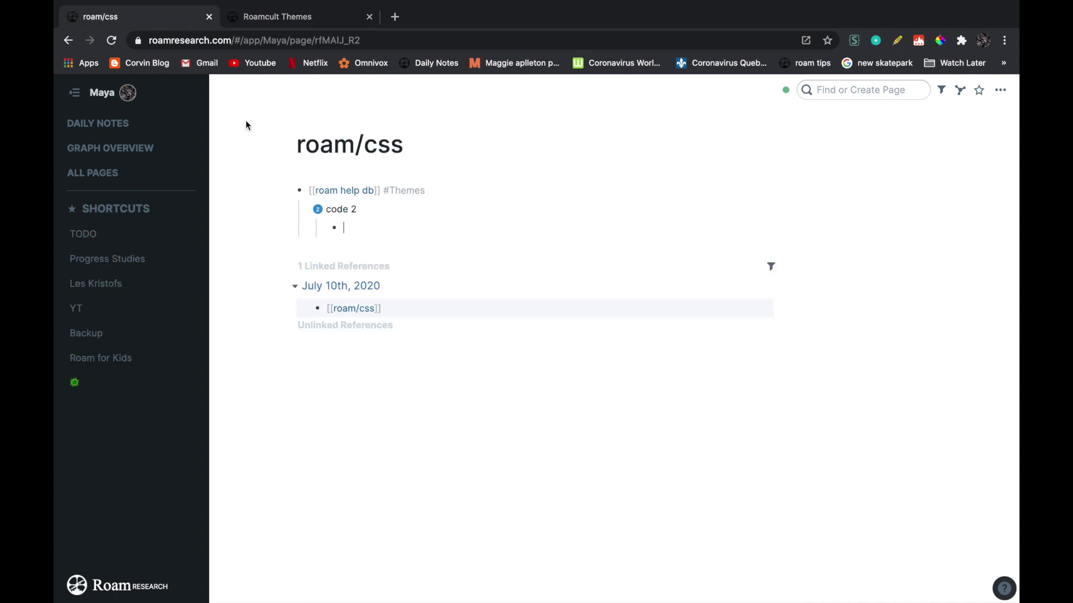
{"action": "key", "text": "ctrl+v"}
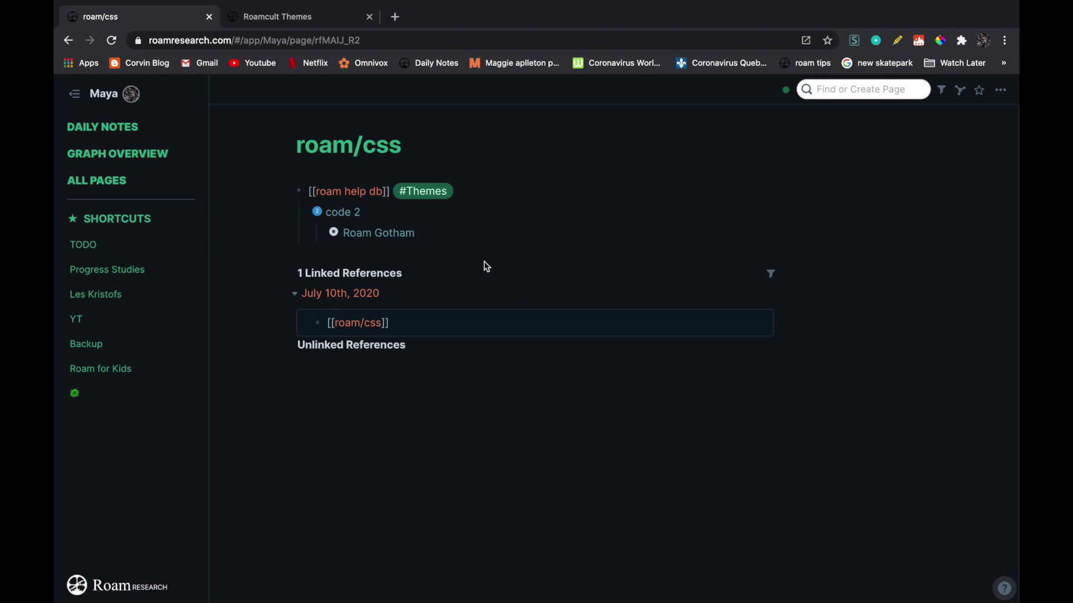
{"action": "left_click", "coordinate": [325, 233]}
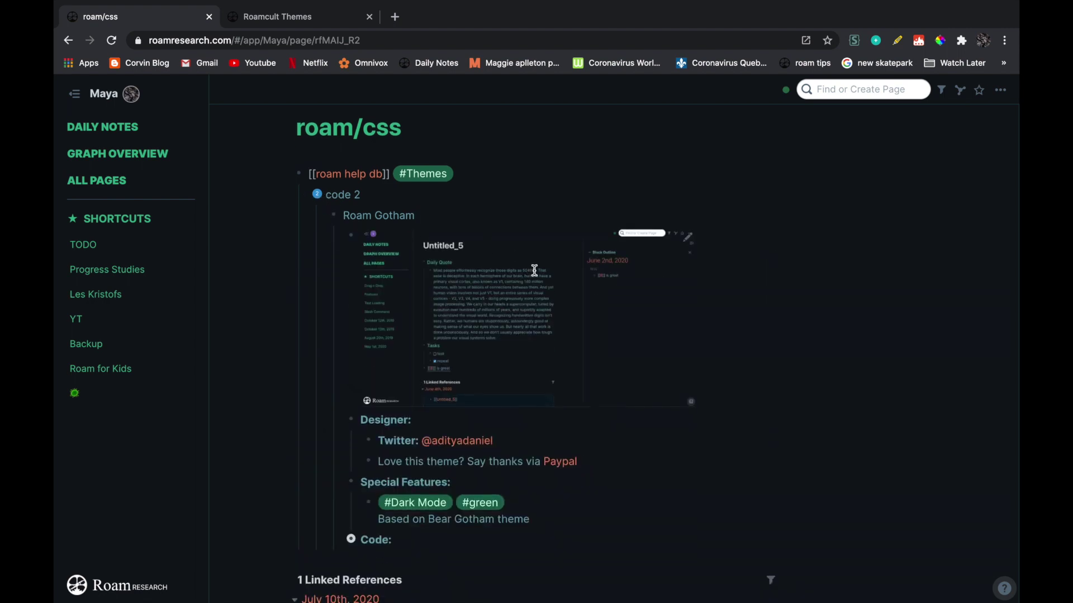
{"action": "scroll", "coordinate": [478, 376], "scroll_direction": "down", "scroll_amount": 1}
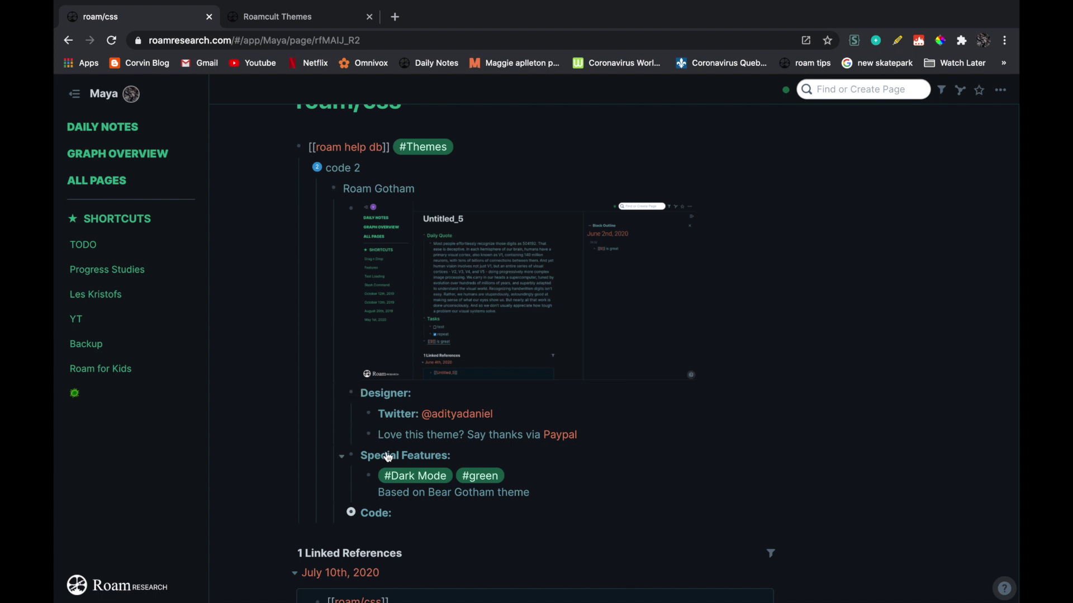
{"action": "scroll", "coordinate": [360, 494], "scroll_direction": "up", "scroll_amount": 1}
{"action": "scroll", "coordinate": [375, 493], "scroll_direction": "down", "scroll_amount": 2}
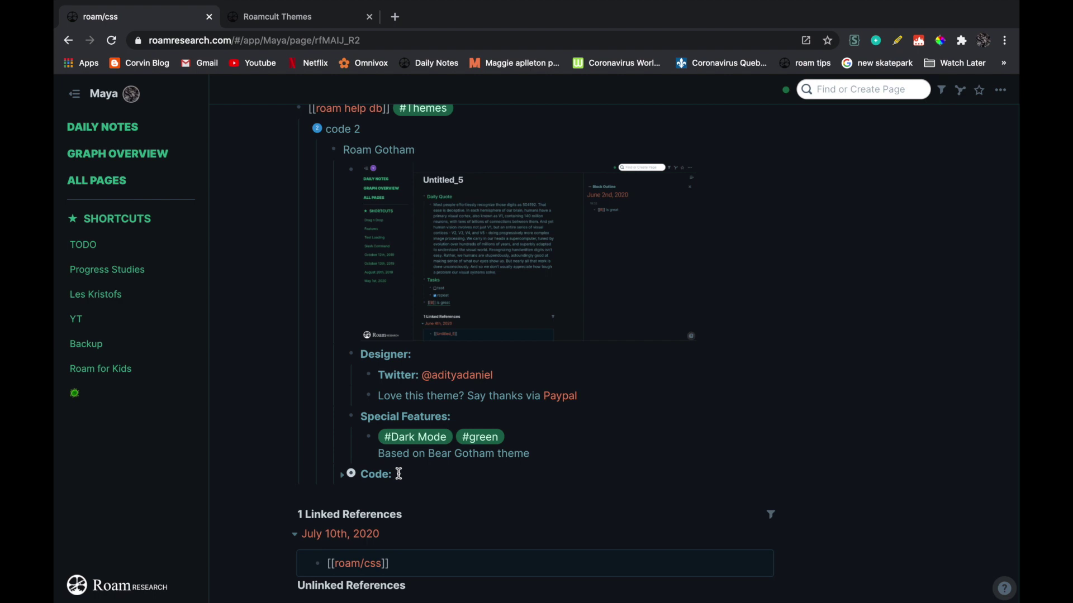
{"action": "scroll", "coordinate": [399, 474], "scroll_direction": "up", "scroll_amount": 1}
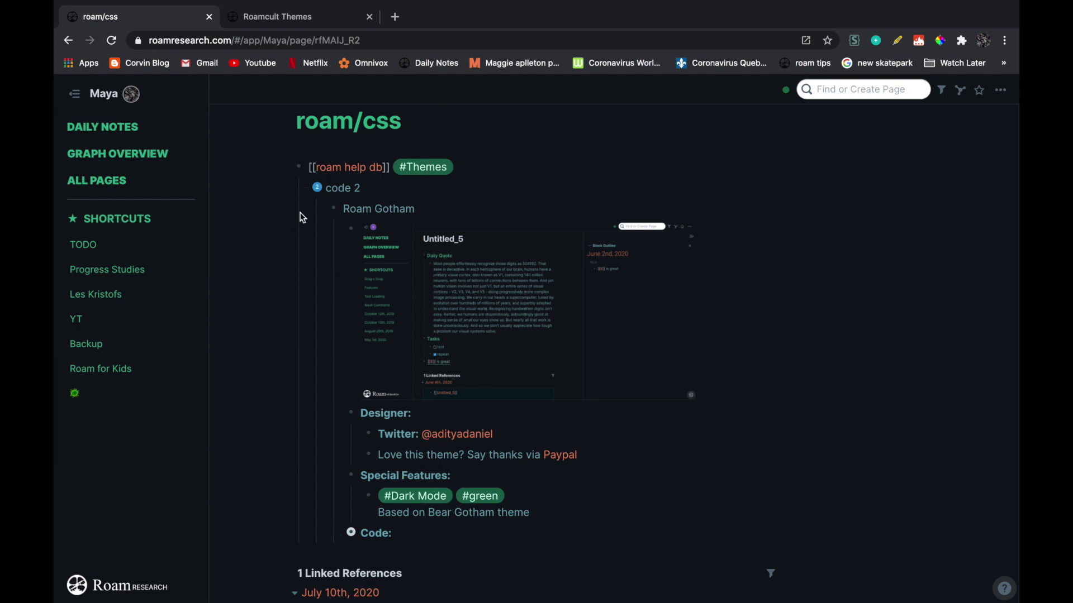
Collapse code 2 and add a 'code 3' version with an empty indented child block
{"action": "left_click", "coordinate": [306, 188]}
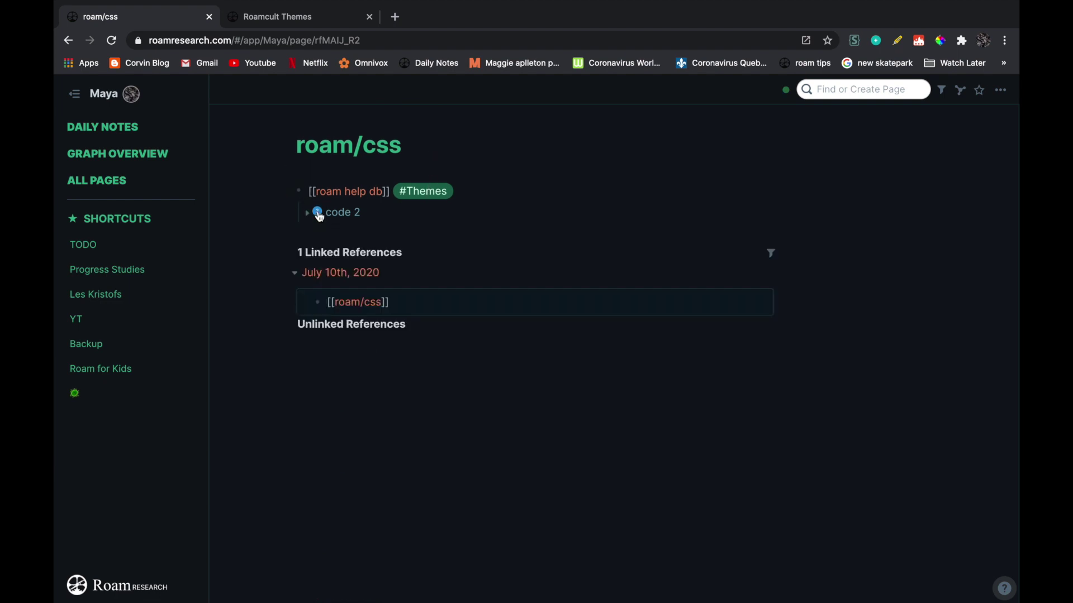
{"action": "right_click", "coordinate": [319, 217]}
{"action": "left_click", "coordinate": [364, 358]}
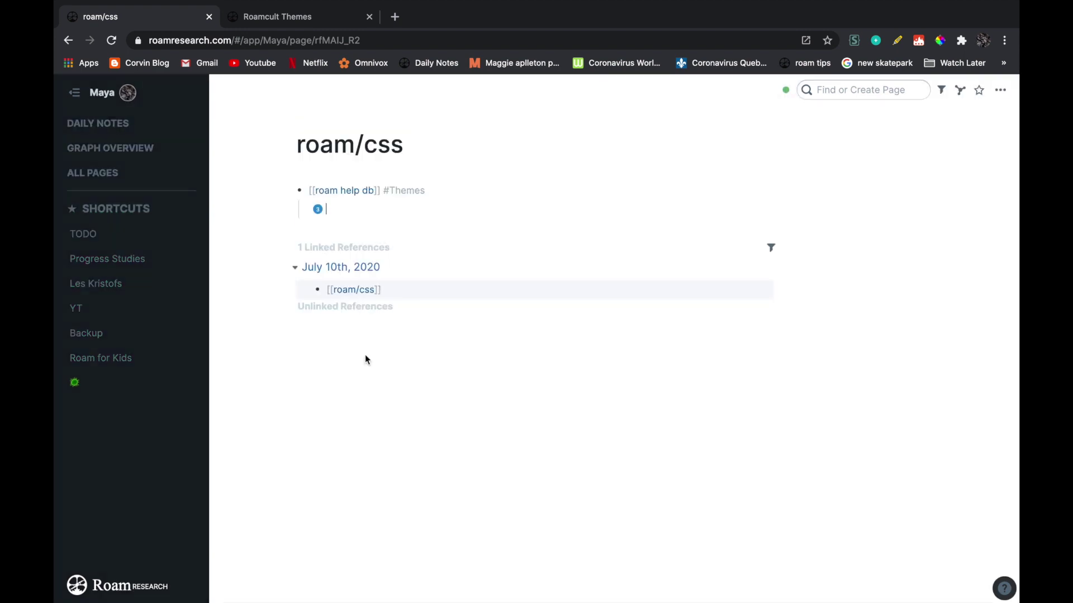
{"action": "type", "text": "code 3"}
{"action": "key", "text": "Return"}
{"action": "key", "text": "Tab"}
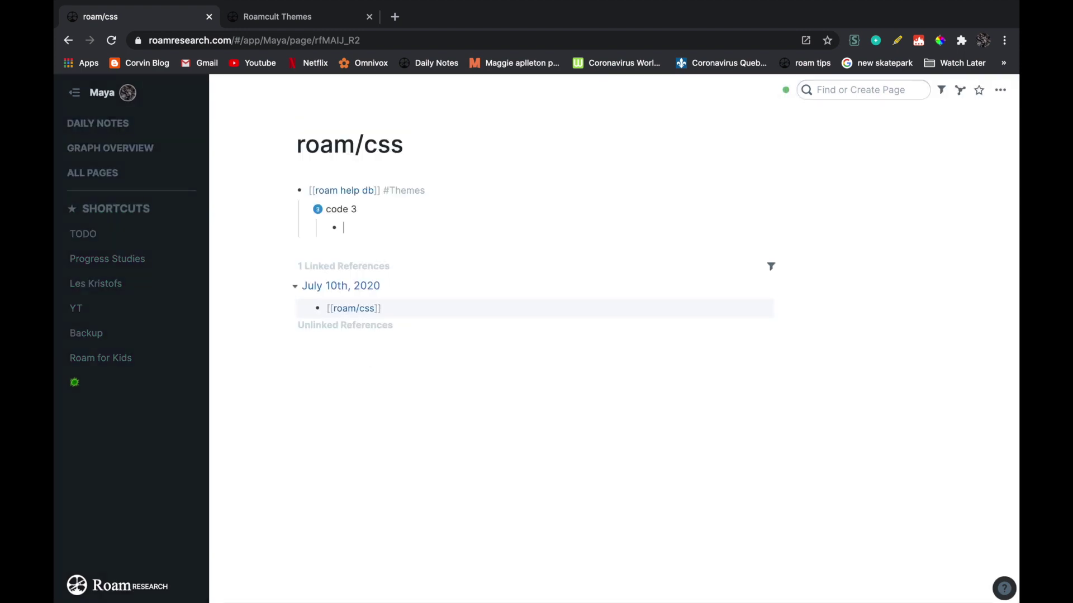
Copy the Aquae theme block from Roamcult Themes and return to roam/css
{"action": "left_click", "coordinate": [310, 12]}
{"action": "scroll", "coordinate": [428, 441], "scroll_direction": "down", "scroll_amount": 2}
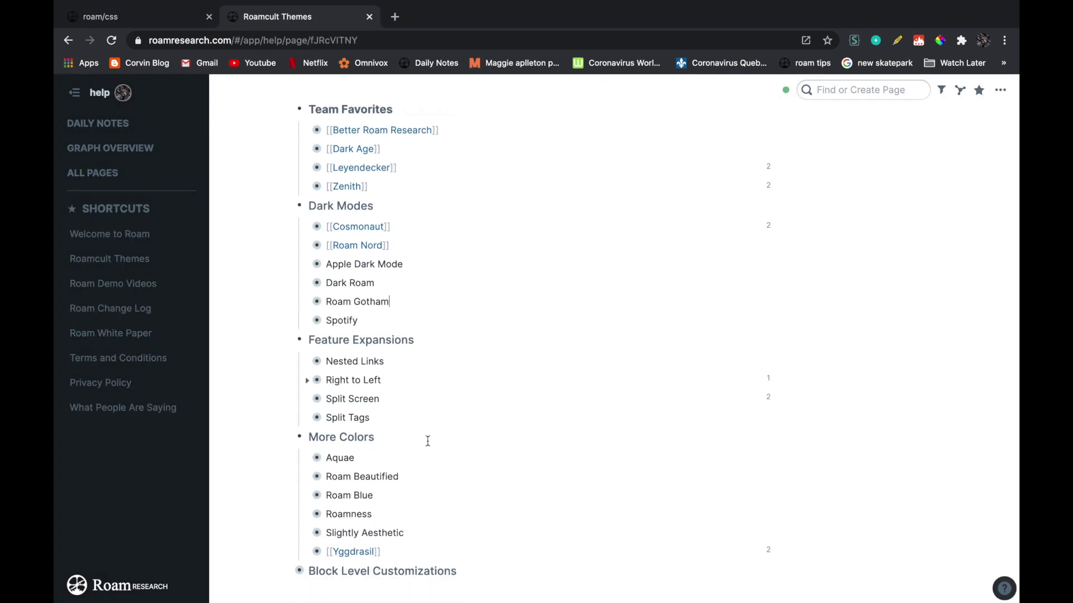
{"action": "scroll", "coordinate": [428, 441], "scroll_direction": "down", "scroll_amount": 1}
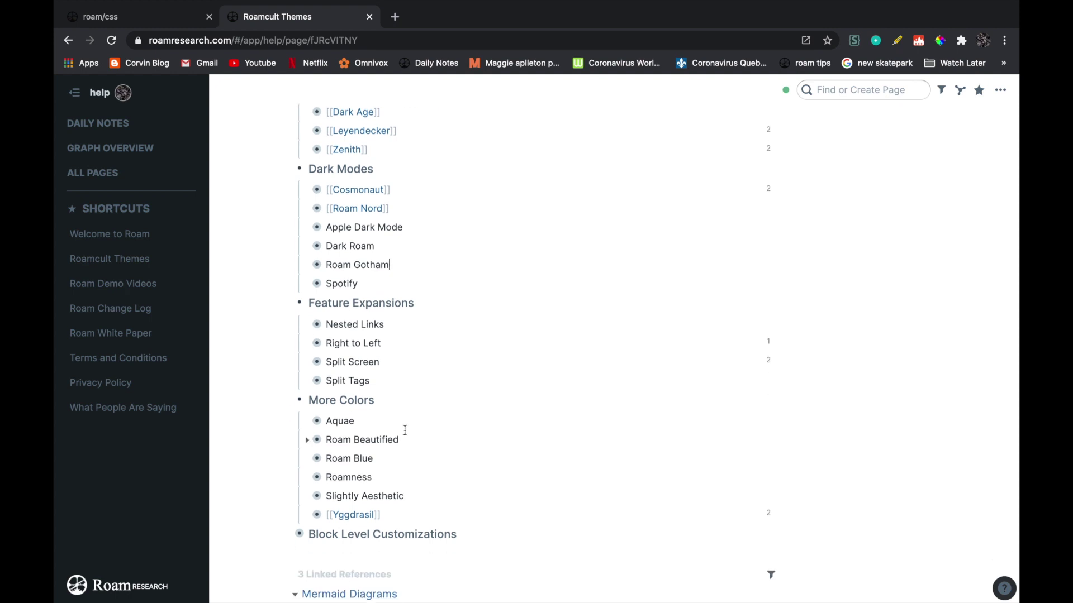
{"action": "mouse_move", "coordinate": [397, 420]}
{"action": "left_mouse_down"}
{"action": "mouse_move", "coordinate": [398, 438]}
{"action": "mouse_move", "coordinate": [397, 424]}
{"action": "left_mouse_up"}
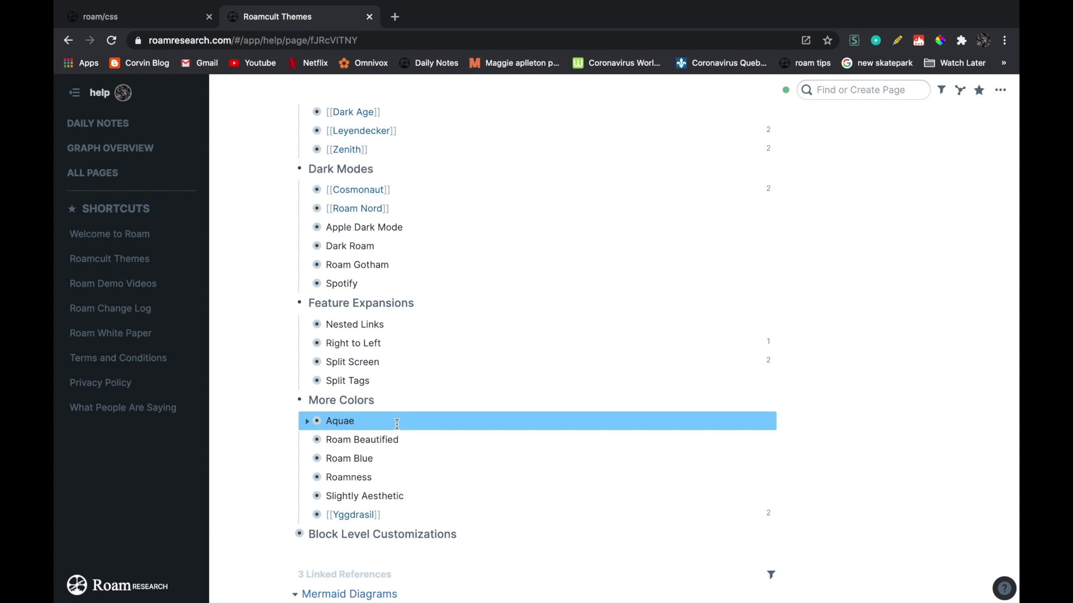
{"action": "left_click", "coordinate": [119, 17]}
Paste the Aquae theme under code 3, then fold code 3 closed
{"action": "key", "text": "ctrl+v"}
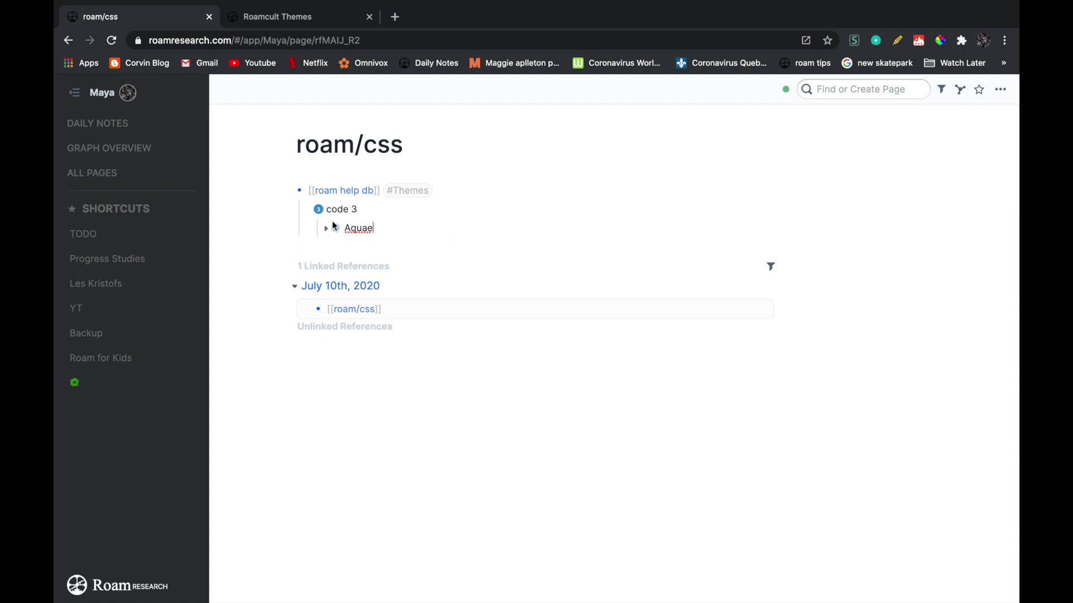
{"action": "left_click", "coordinate": [306, 210]}
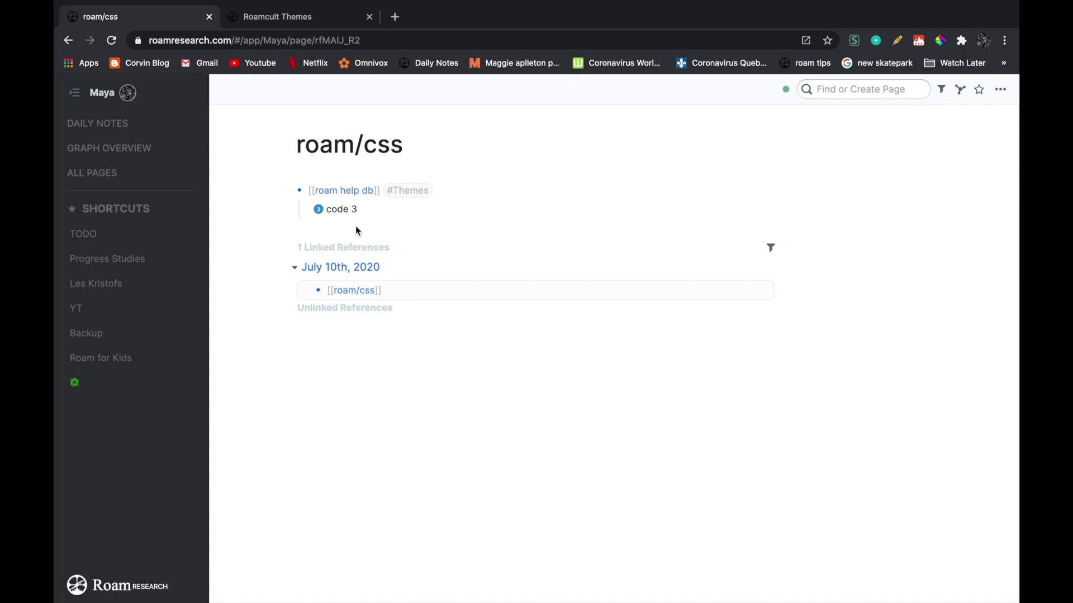
{"action": "left_click", "coordinate": [319, 211]}
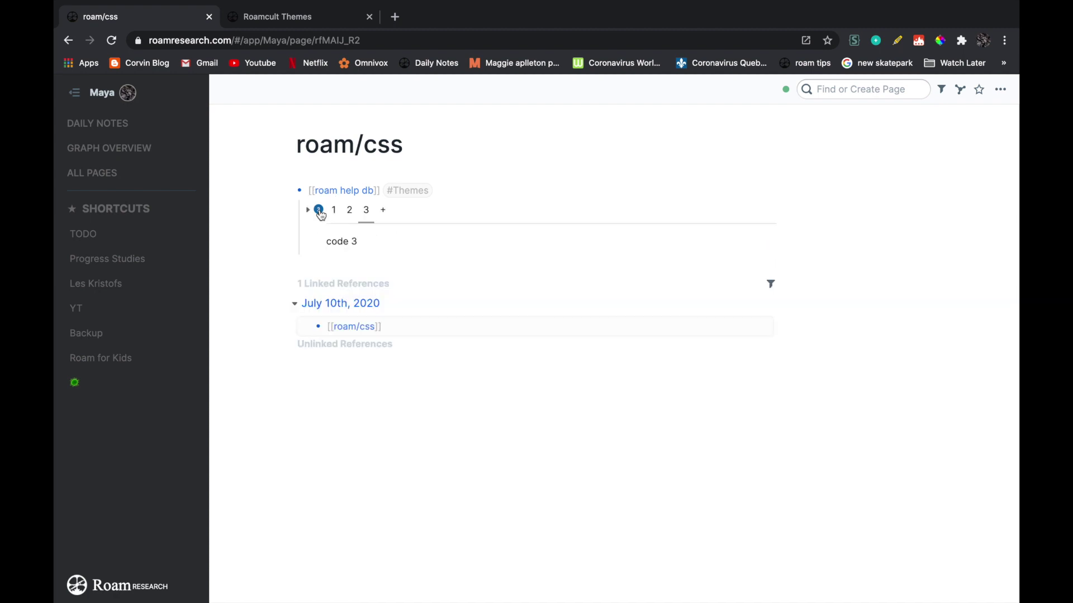
Switch through versions 1, 2 and 3 (Better Roam Research, Roam Gotham, Aquae), ending on version 1
{"action": "left_click", "coordinate": [334, 214]}
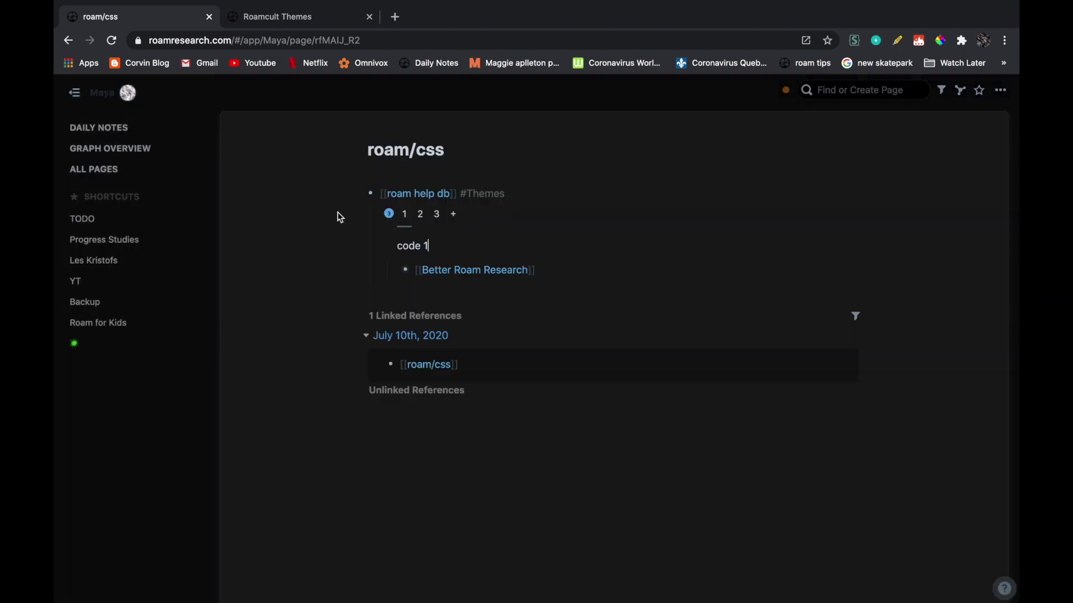
{"action": "left_click", "coordinate": [420, 214]}
{"action": "left_click", "coordinate": [369, 216]}
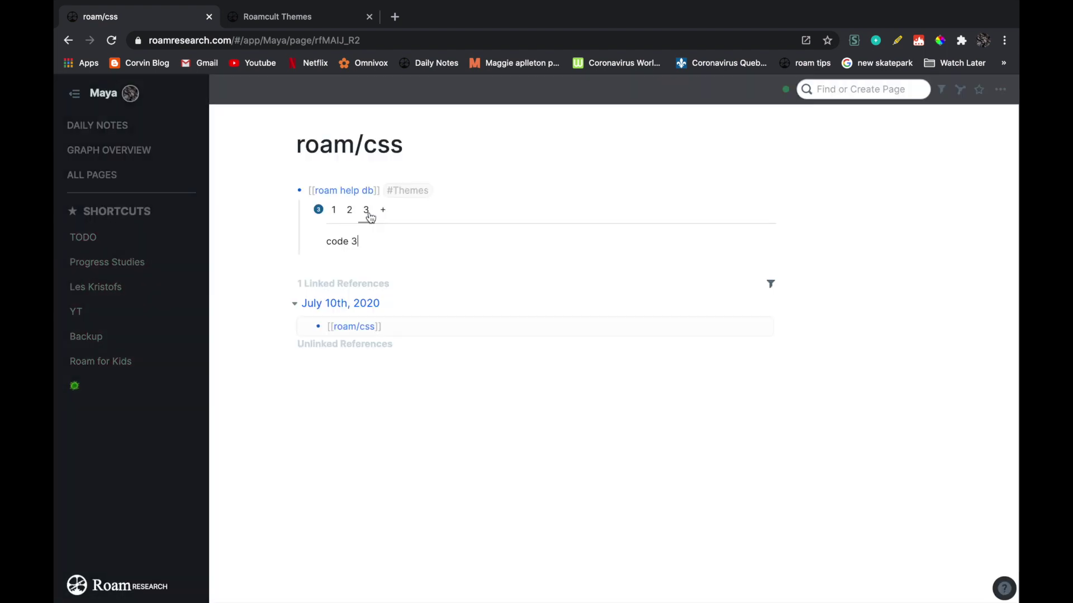
{"action": "left_click", "coordinate": [335, 212]}
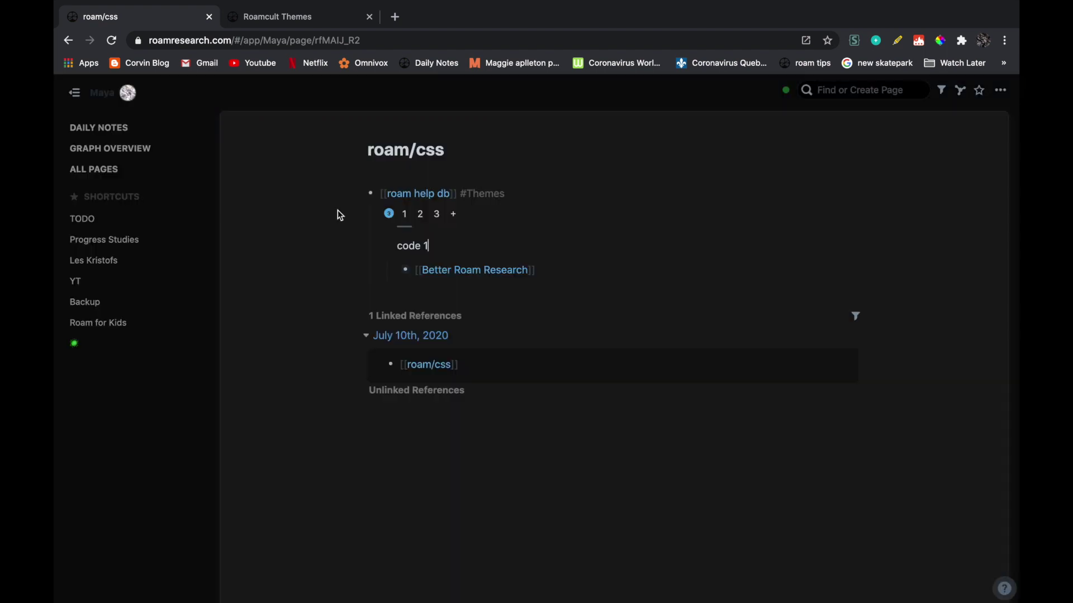